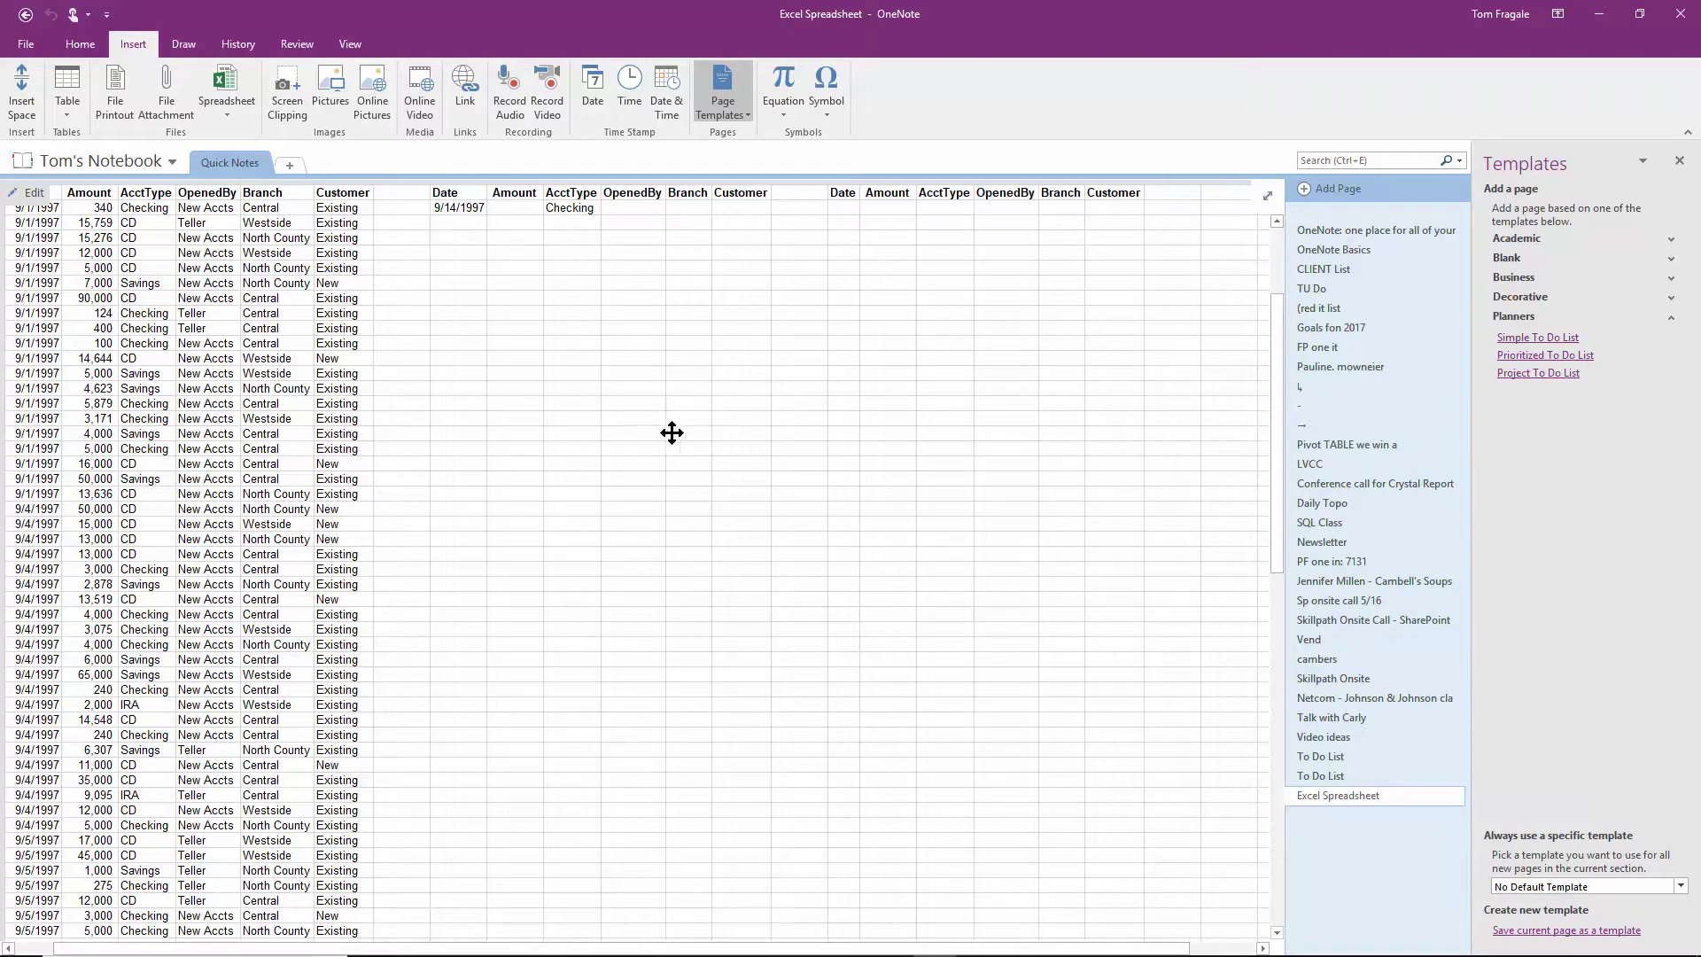
# Step: Add a new page and title it 'Table'
pyautogui.click(1308, 188)
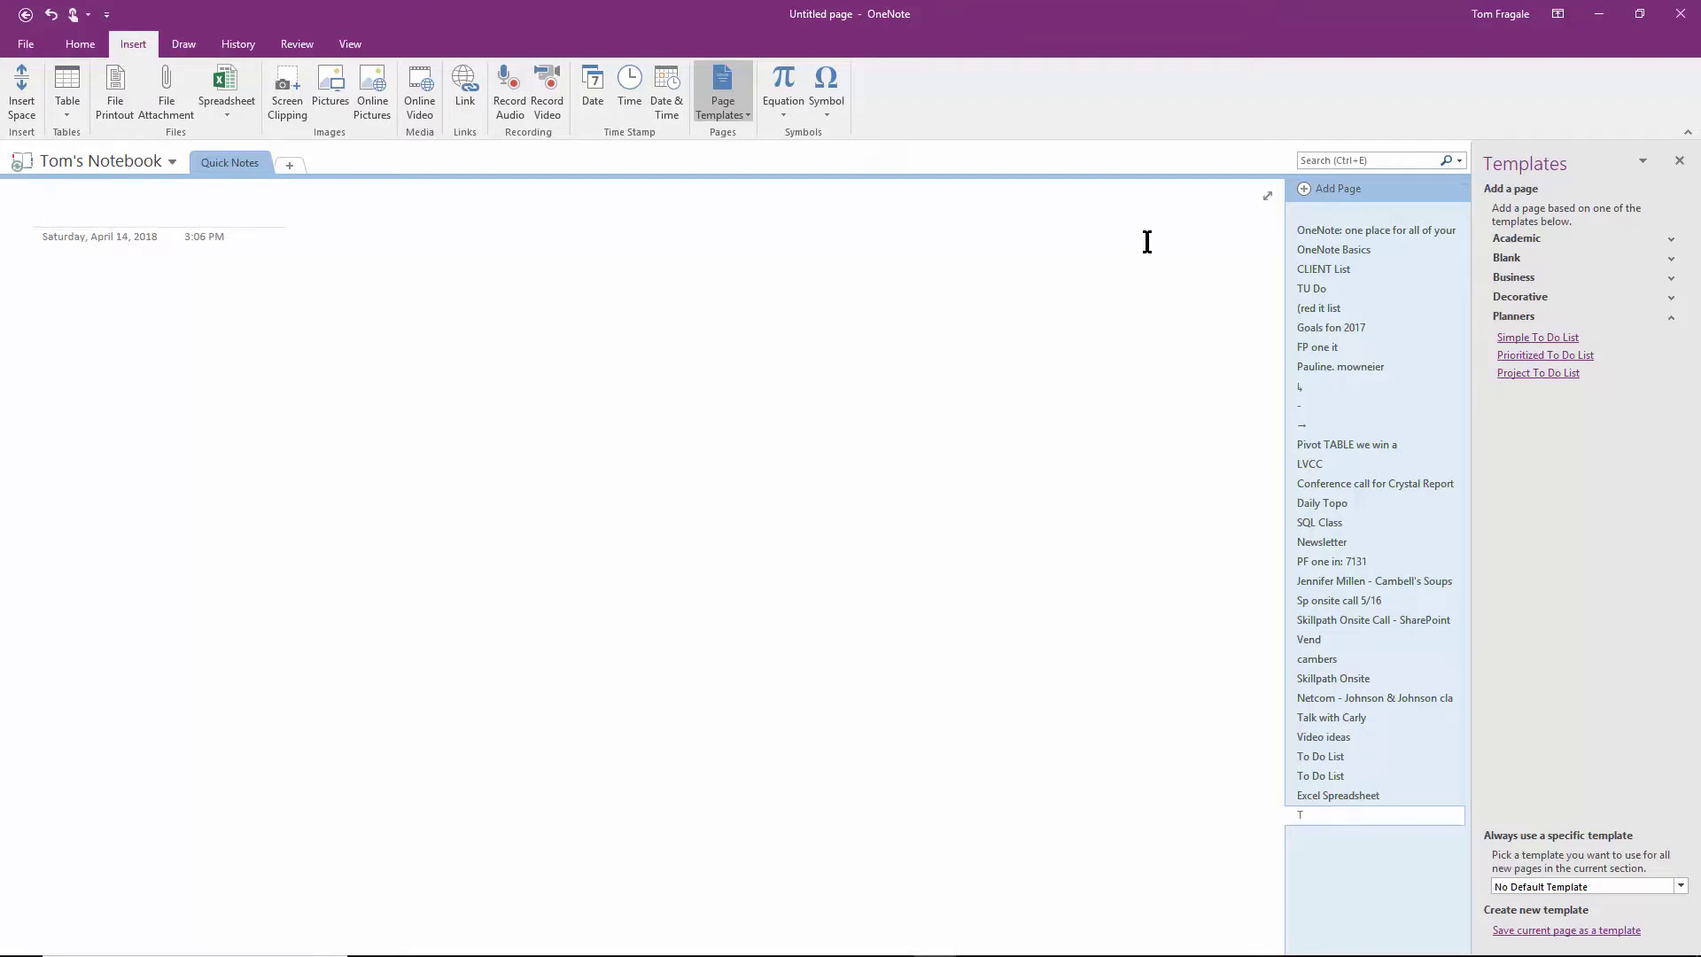
pyautogui.write('Table')
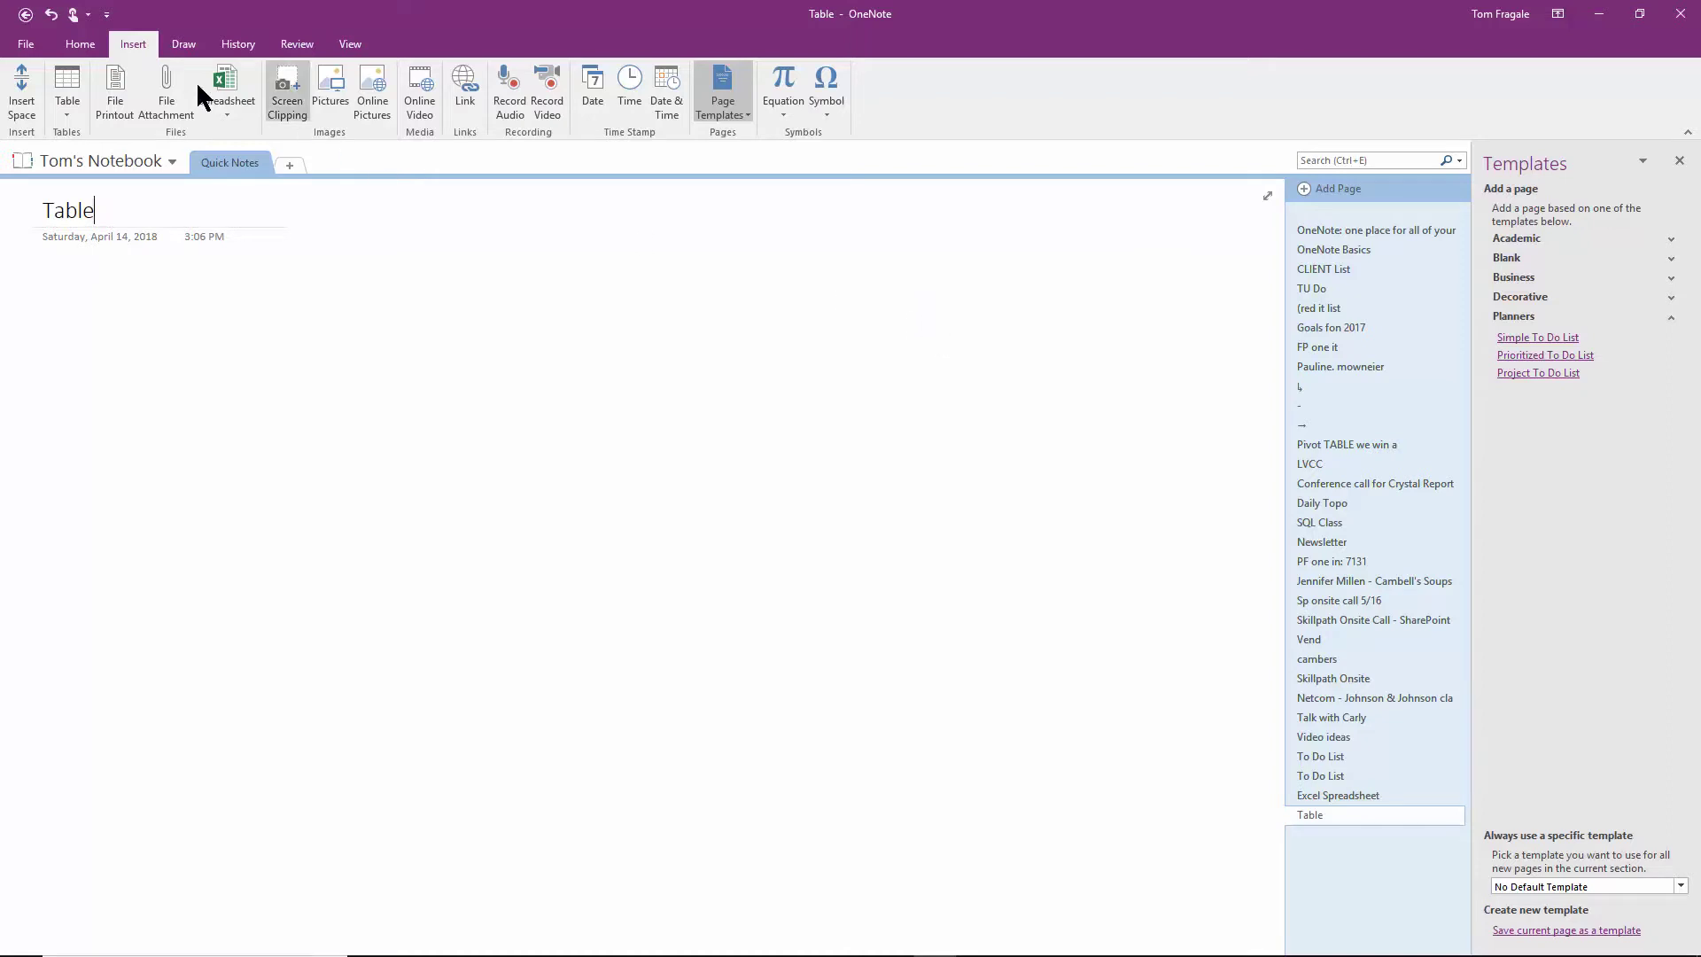
pyautogui.click(137, 39)
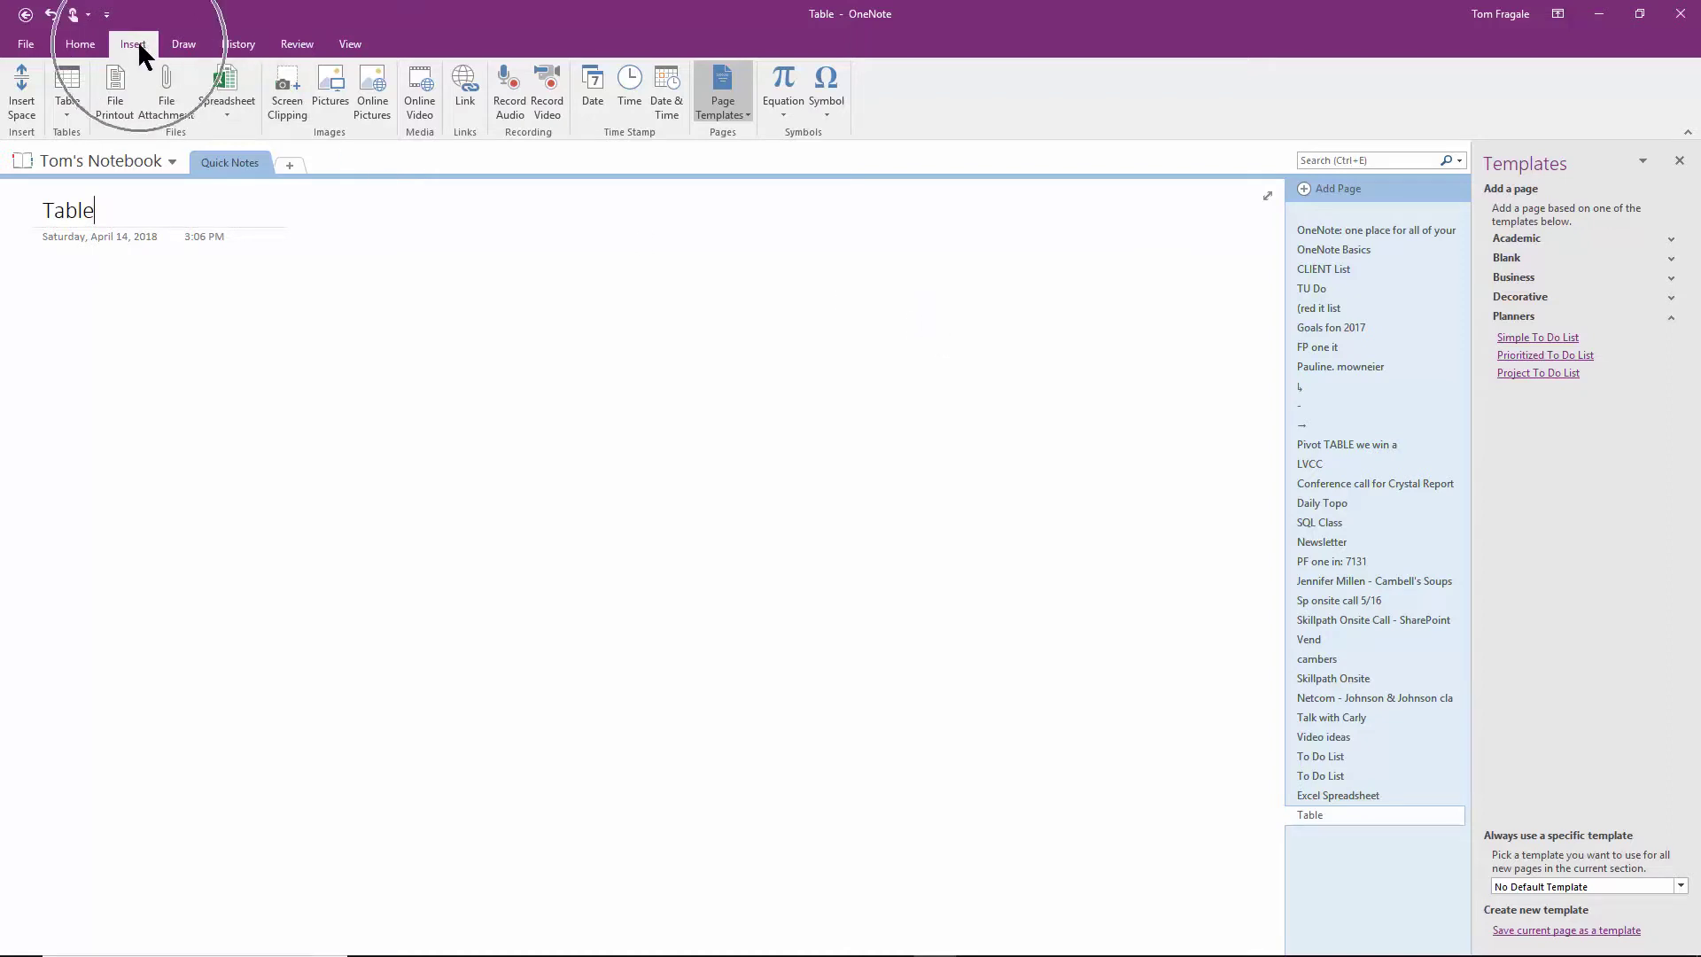
# Step: Insert a blank table three columns wide and five rows tall under the title
pyautogui.click(63, 110)
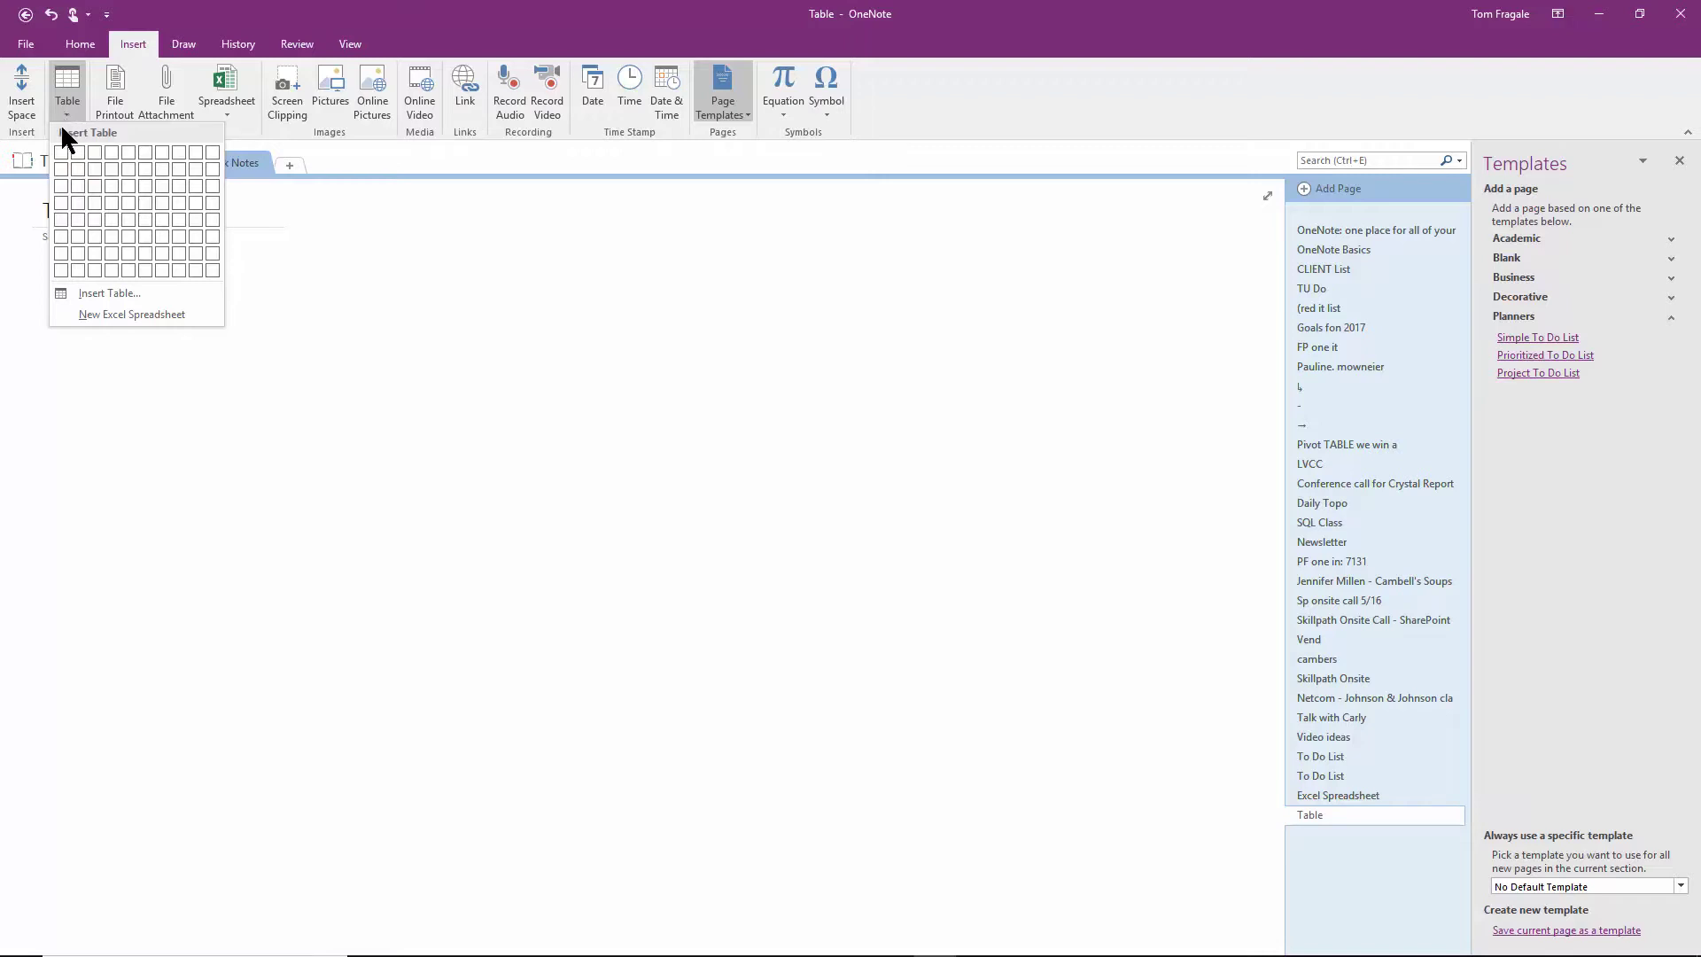
pyautogui.click(95, 219)
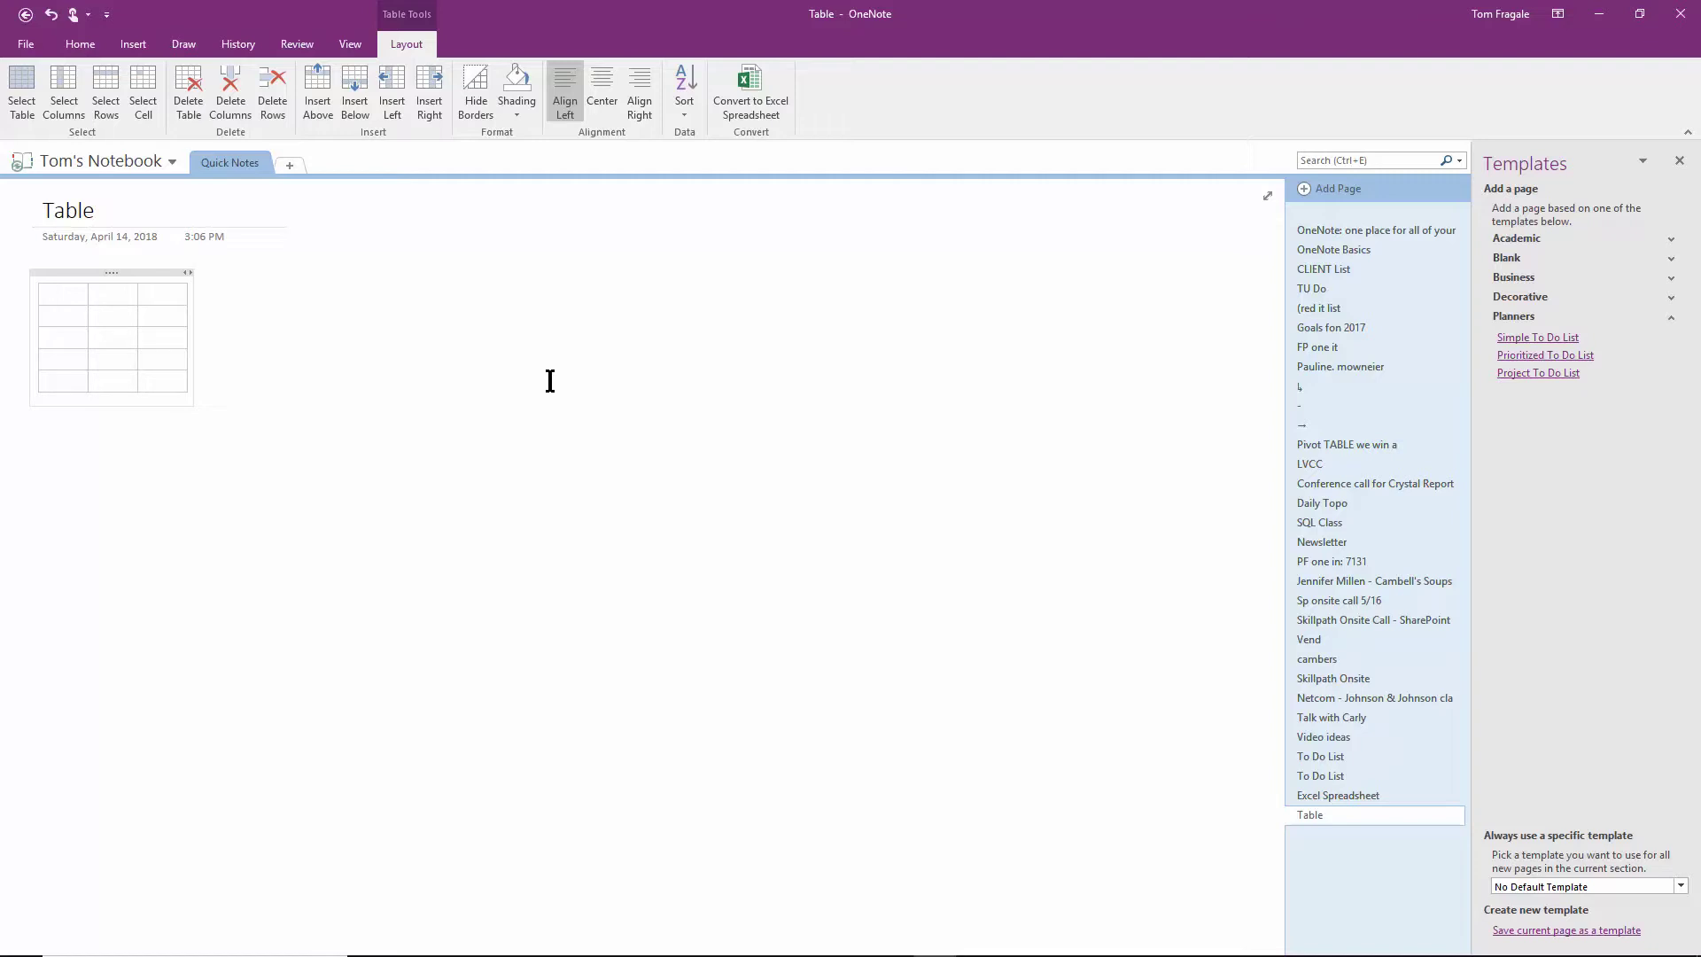
# Step: Enter the first three people's first and last names, with scores 95 and 91
pyautogui.write('om')
pyautogui.press('Tab')
pyautogui.write('Fragale')
pyautogui.press('Tab')
pyautogui.write('95')
pyautogui.press('Tab')
pyautogui.write('Bill')
pyautogui.press('Tab')
pyautogui.write('Brady')
pyautogui.press('Tab')
pyautogui.write('91 ')
pyautogui.write('Jill ')
pyautogui.write('P')
pyautogui.write('eters')
pyautogui.press('Tab')
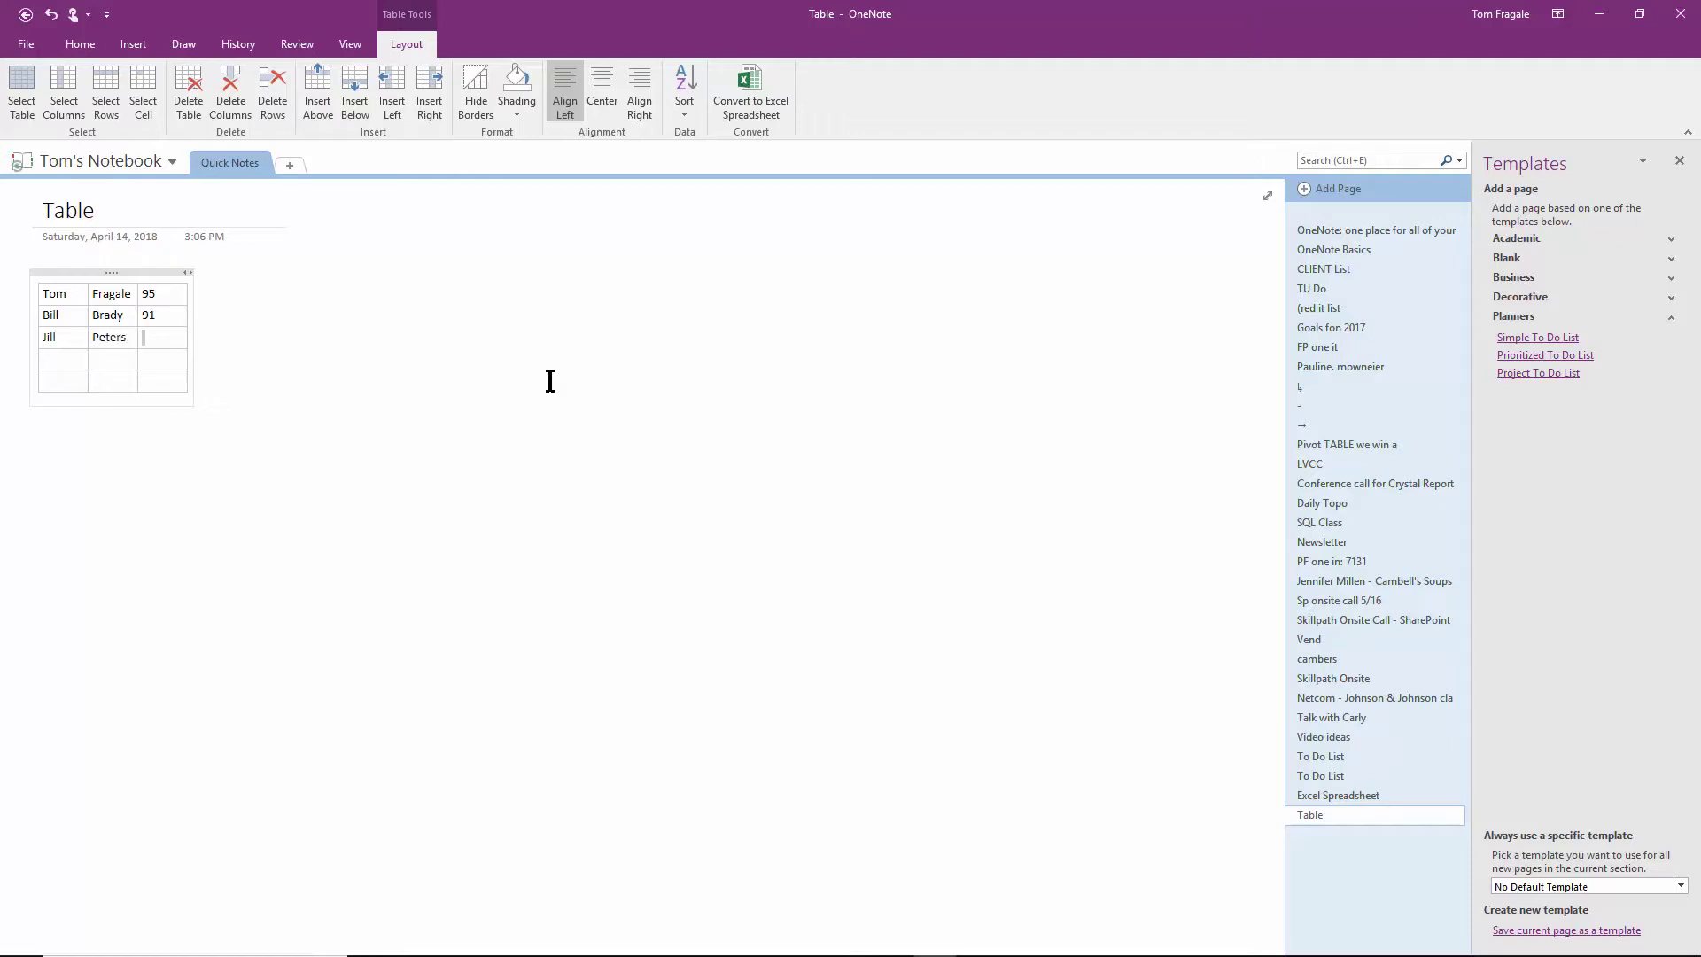
# Step: Add score 96, then the last two people's names with scores 89 and 99
pyautogui.write('96')
pyautogui.press('Tab')
pyautogui.write('Larry')
pyautogui.press('Tab')
pyautogui.write('Nelson')
pyautogui.press('Tab')
pyautogui.write('89')
pyautogui.press('Tab')
pyautogui.write('Mary')
pyautogui.press('Tab')
pyautogui.write('Rogers')
pyautogui.press('Tab')
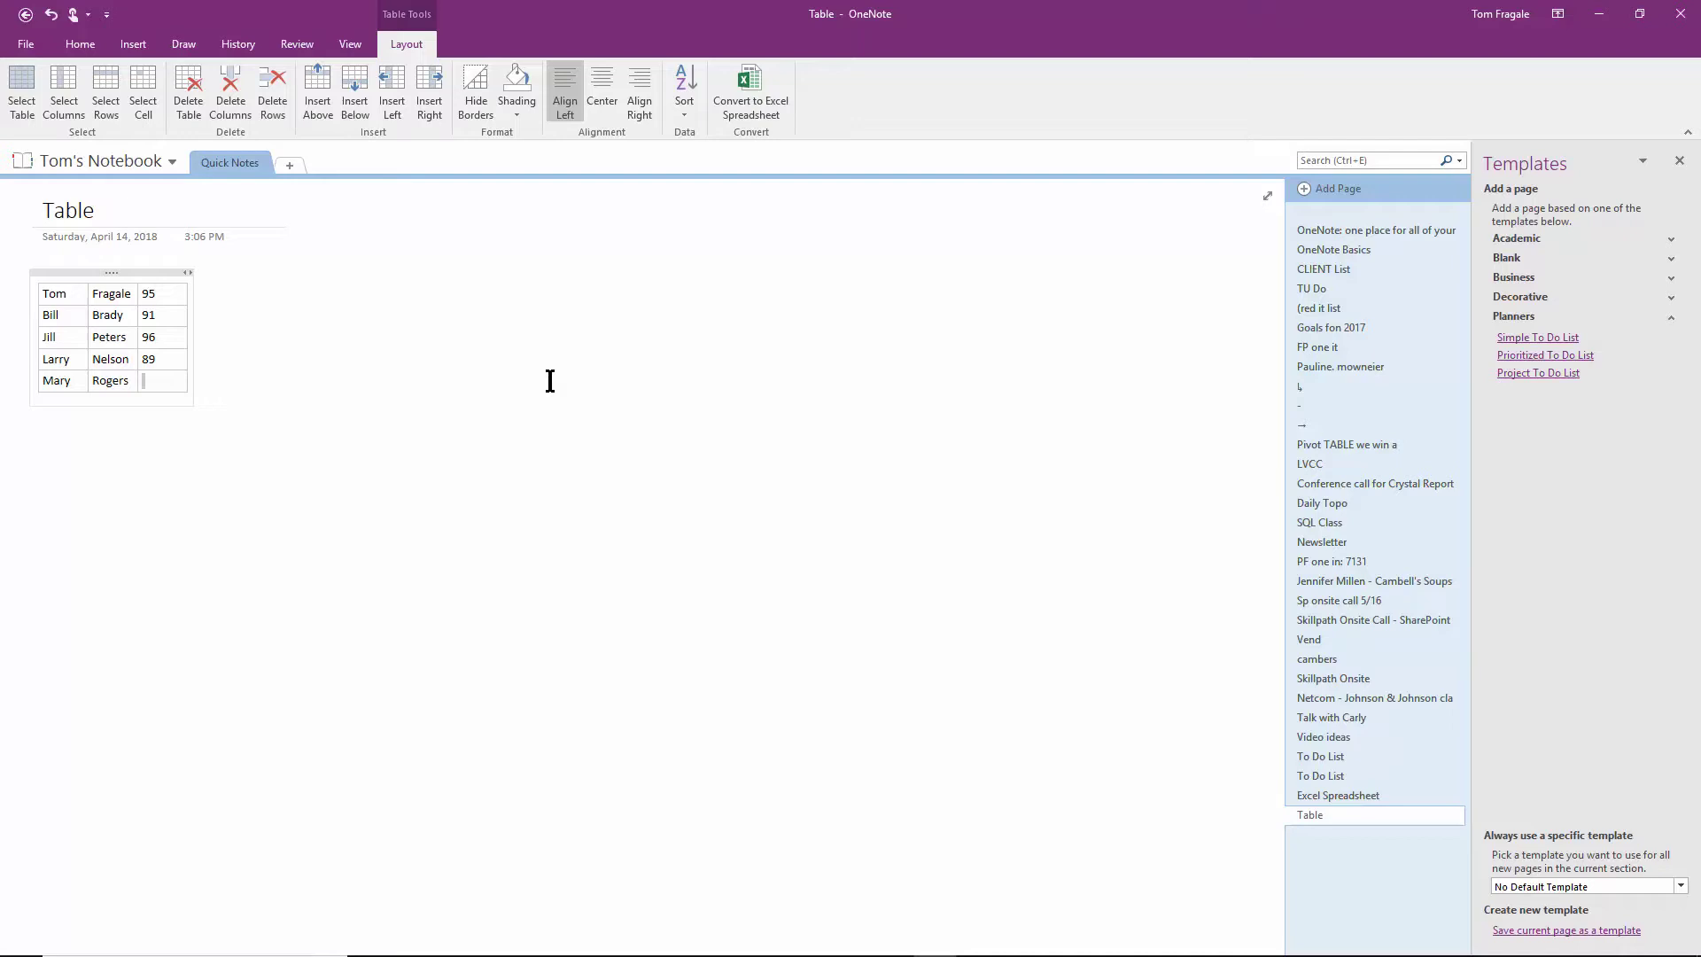
pyautogui.write('99')
# Step: Add an empty right column and three empty bottom rows, then move the table up
pyautogui.click(433, 78)
pyautogui.click(175, 379)
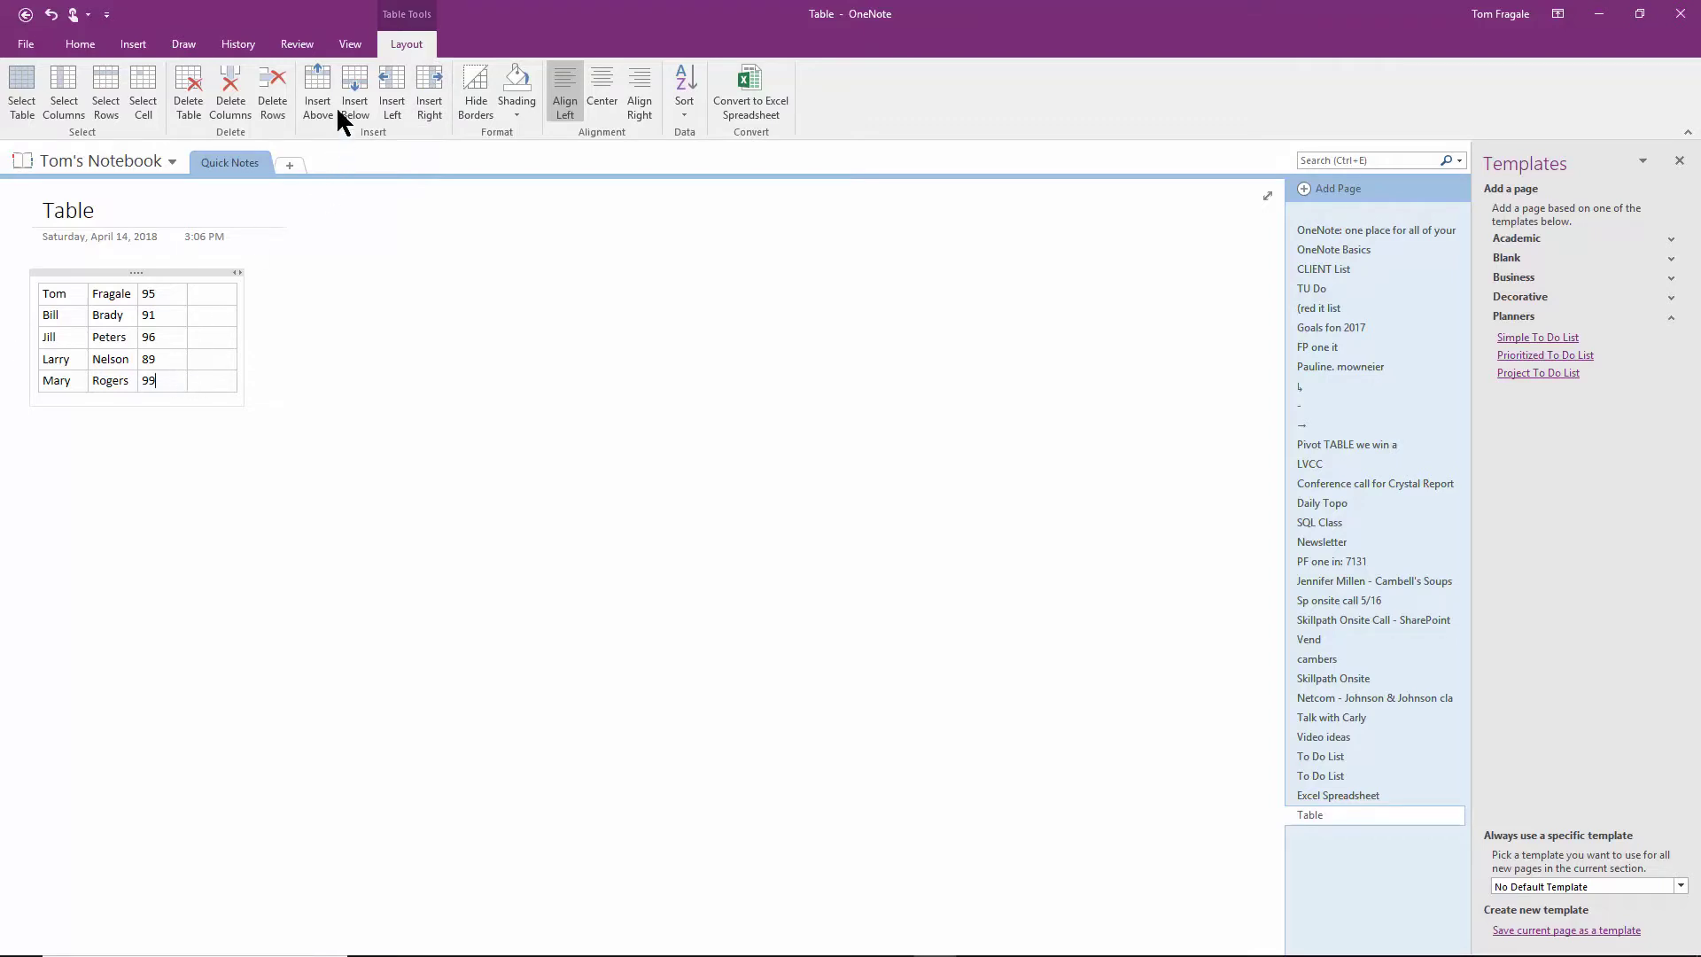
pyautogui.click(351, 84)
pyautogui.click(350, 84)
pyautogui.click(351, 84)
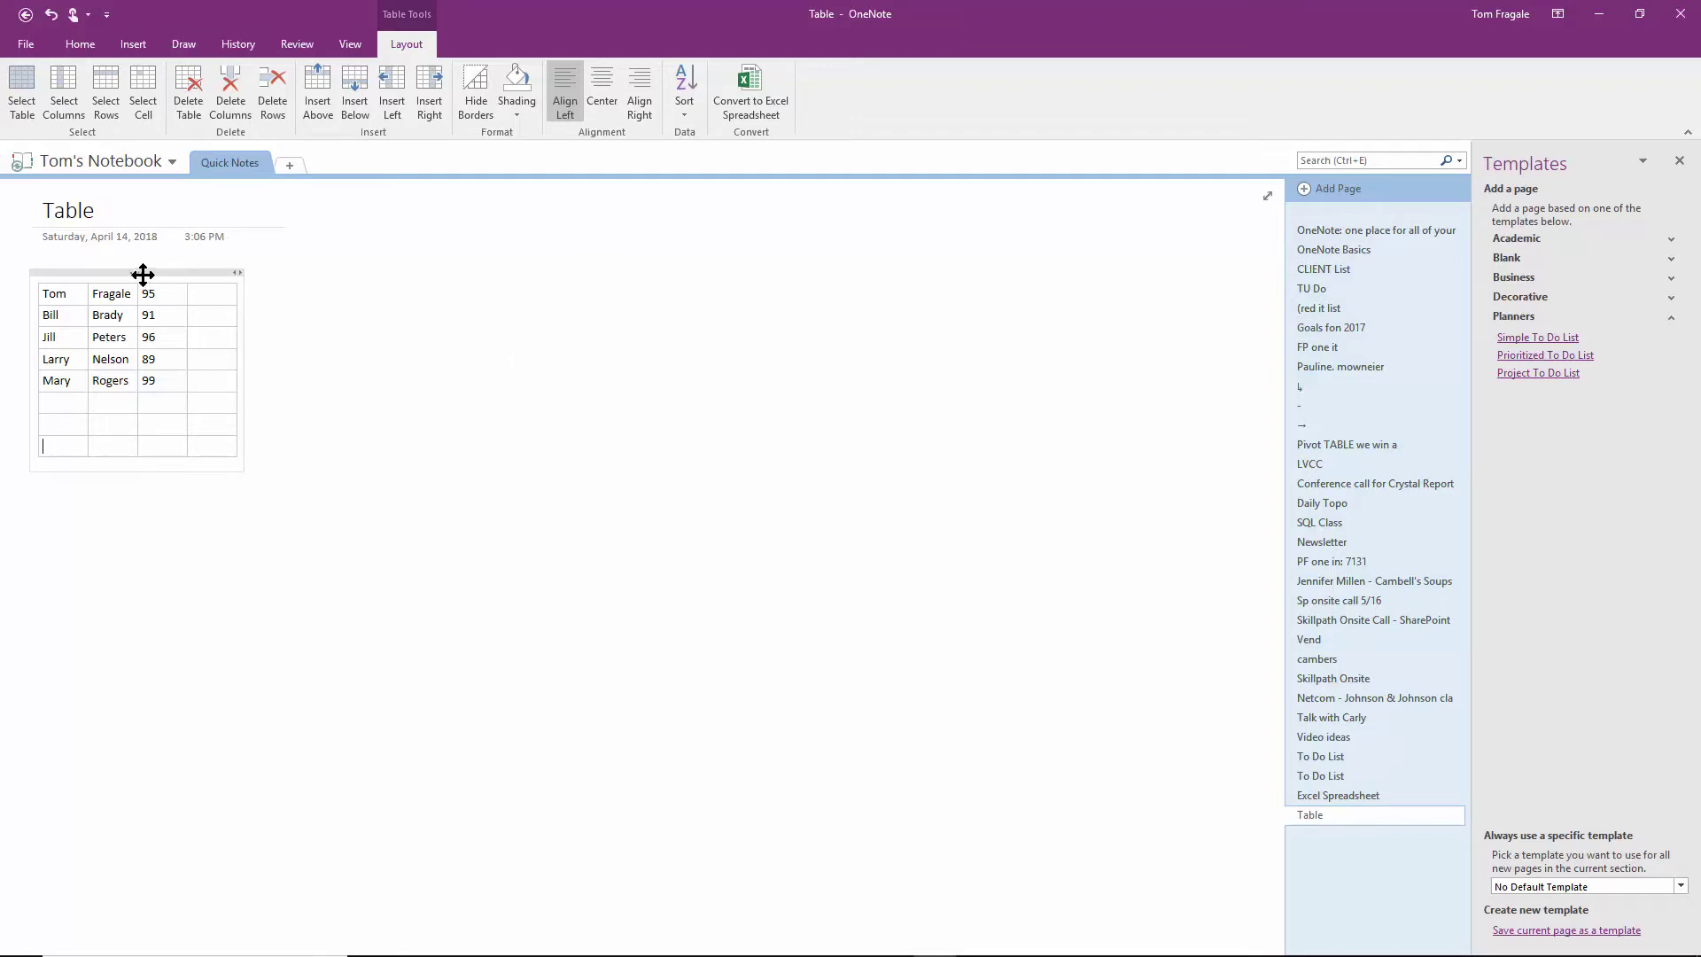
pyautogui.moveTo(141, 272)
pyautogui.mouseDown()
pyautogui.moveTo(555, 316)
pyautogui.moveTo(124, 256)
pyautogui.mouseUp()
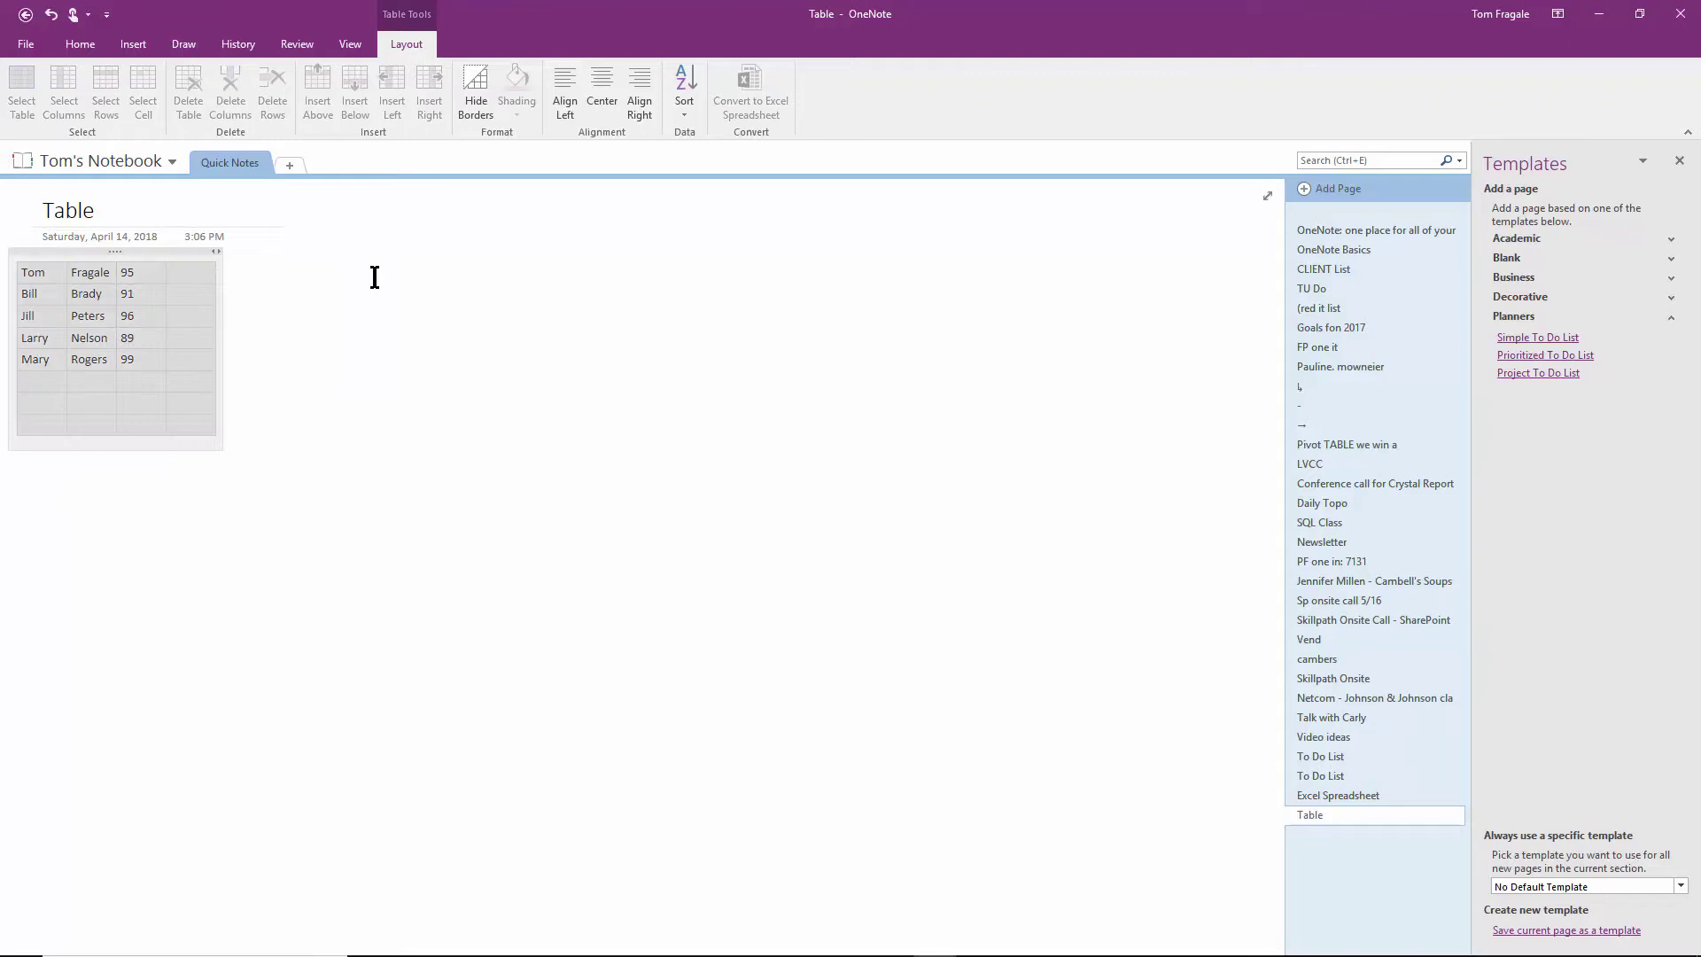
# Step: Select the whole table row scored 91, ready for shading
pyautogui.click(184, 336)
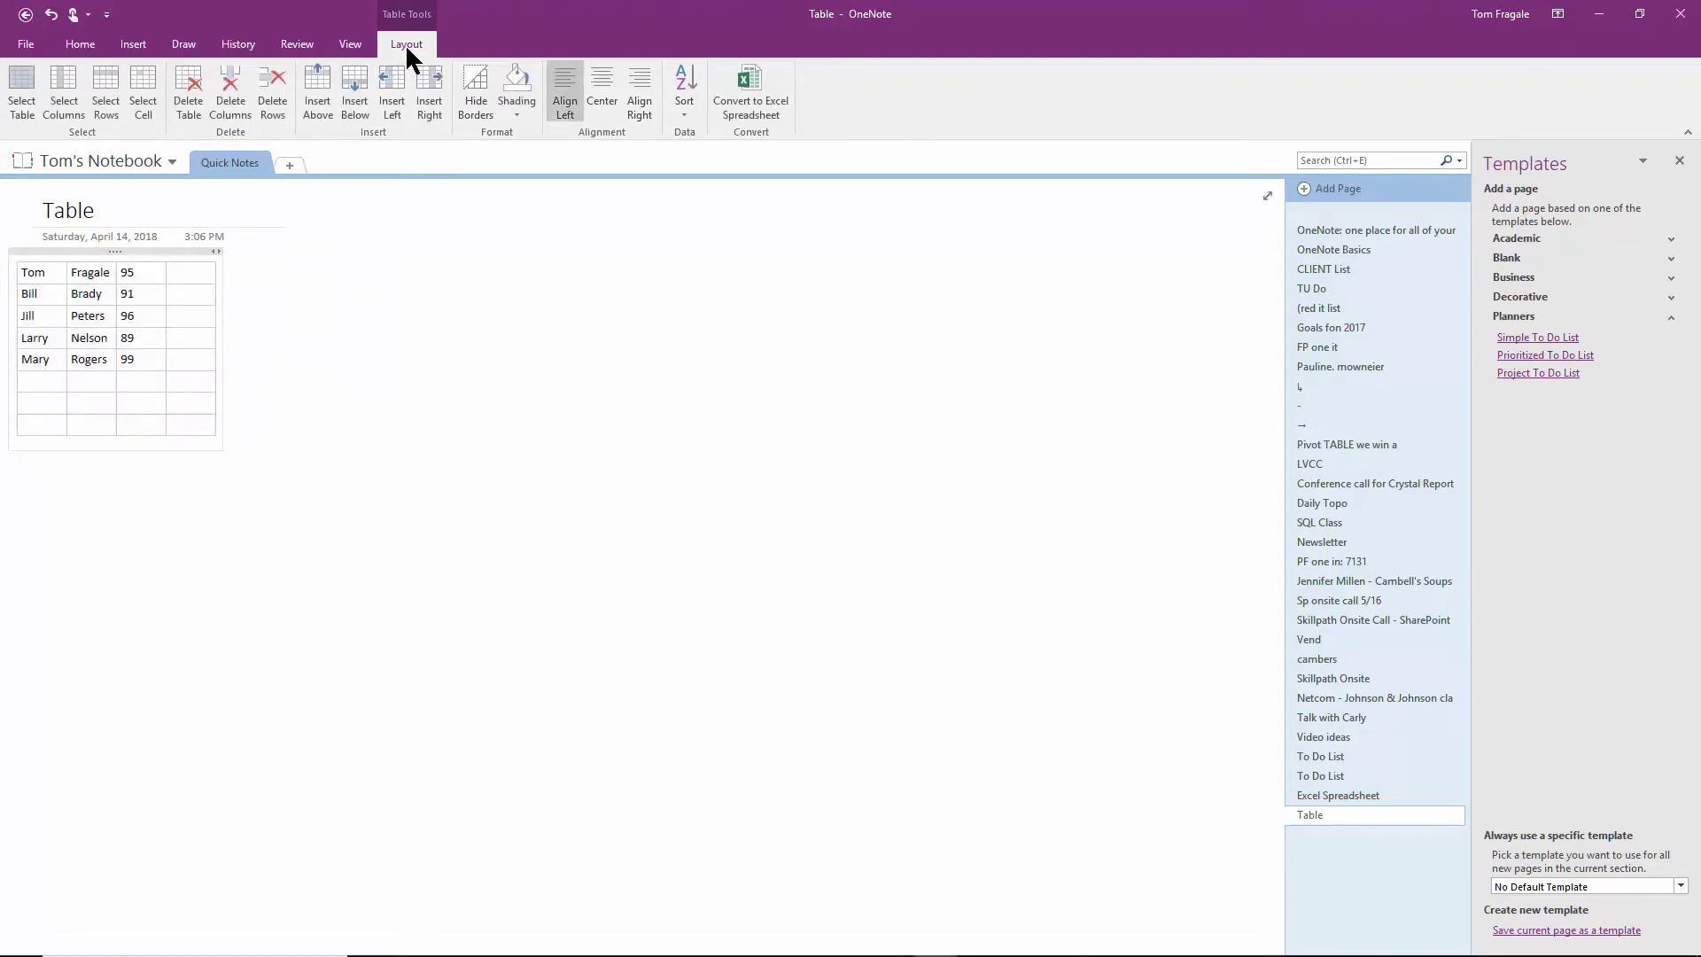
pyautogui.click(64, 100)
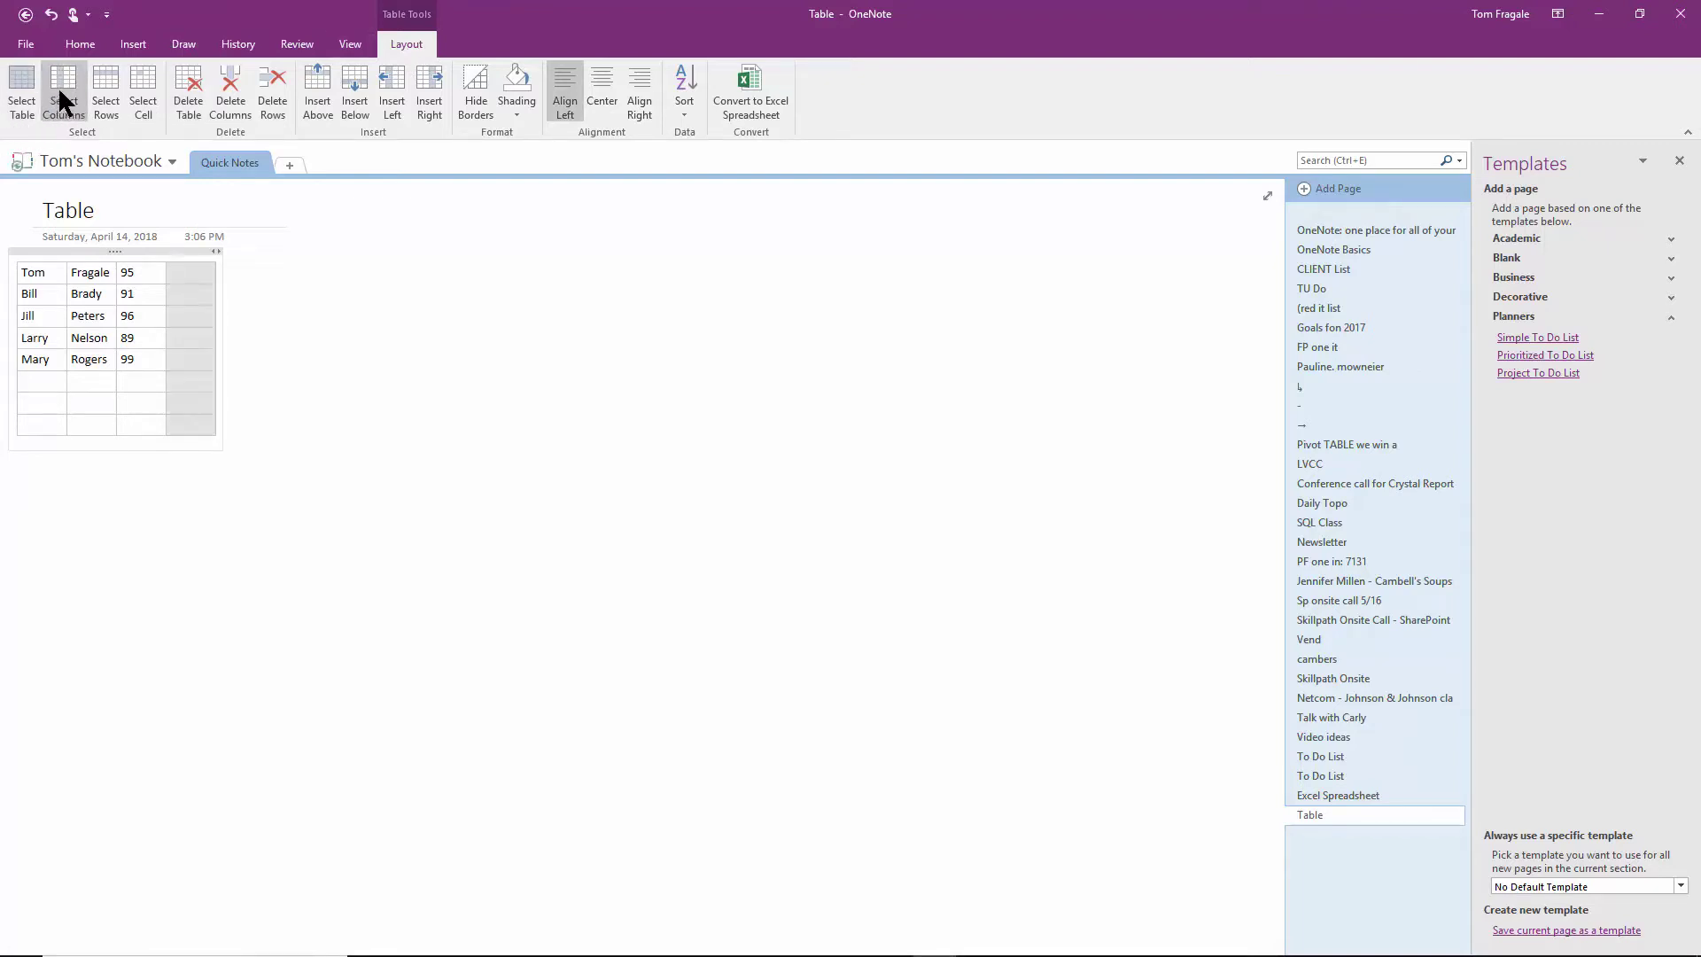
pyautogui.click(35, 275)
pyautogui.click(105, 91)
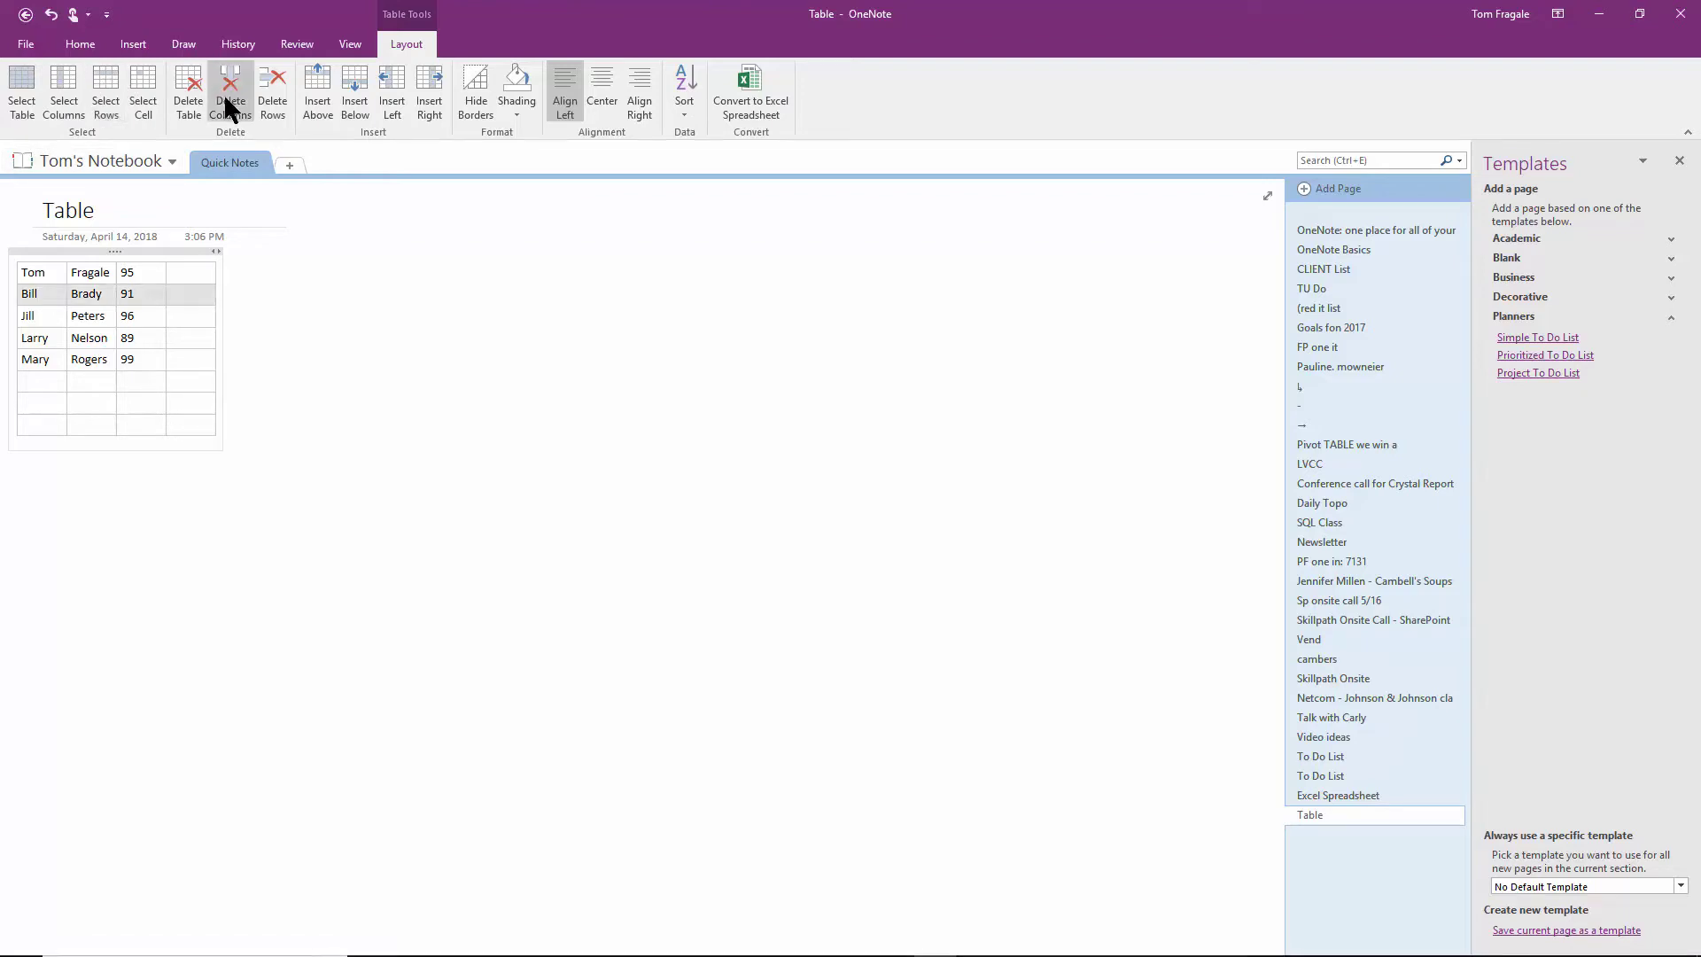
pyautogui.click(87, 44)
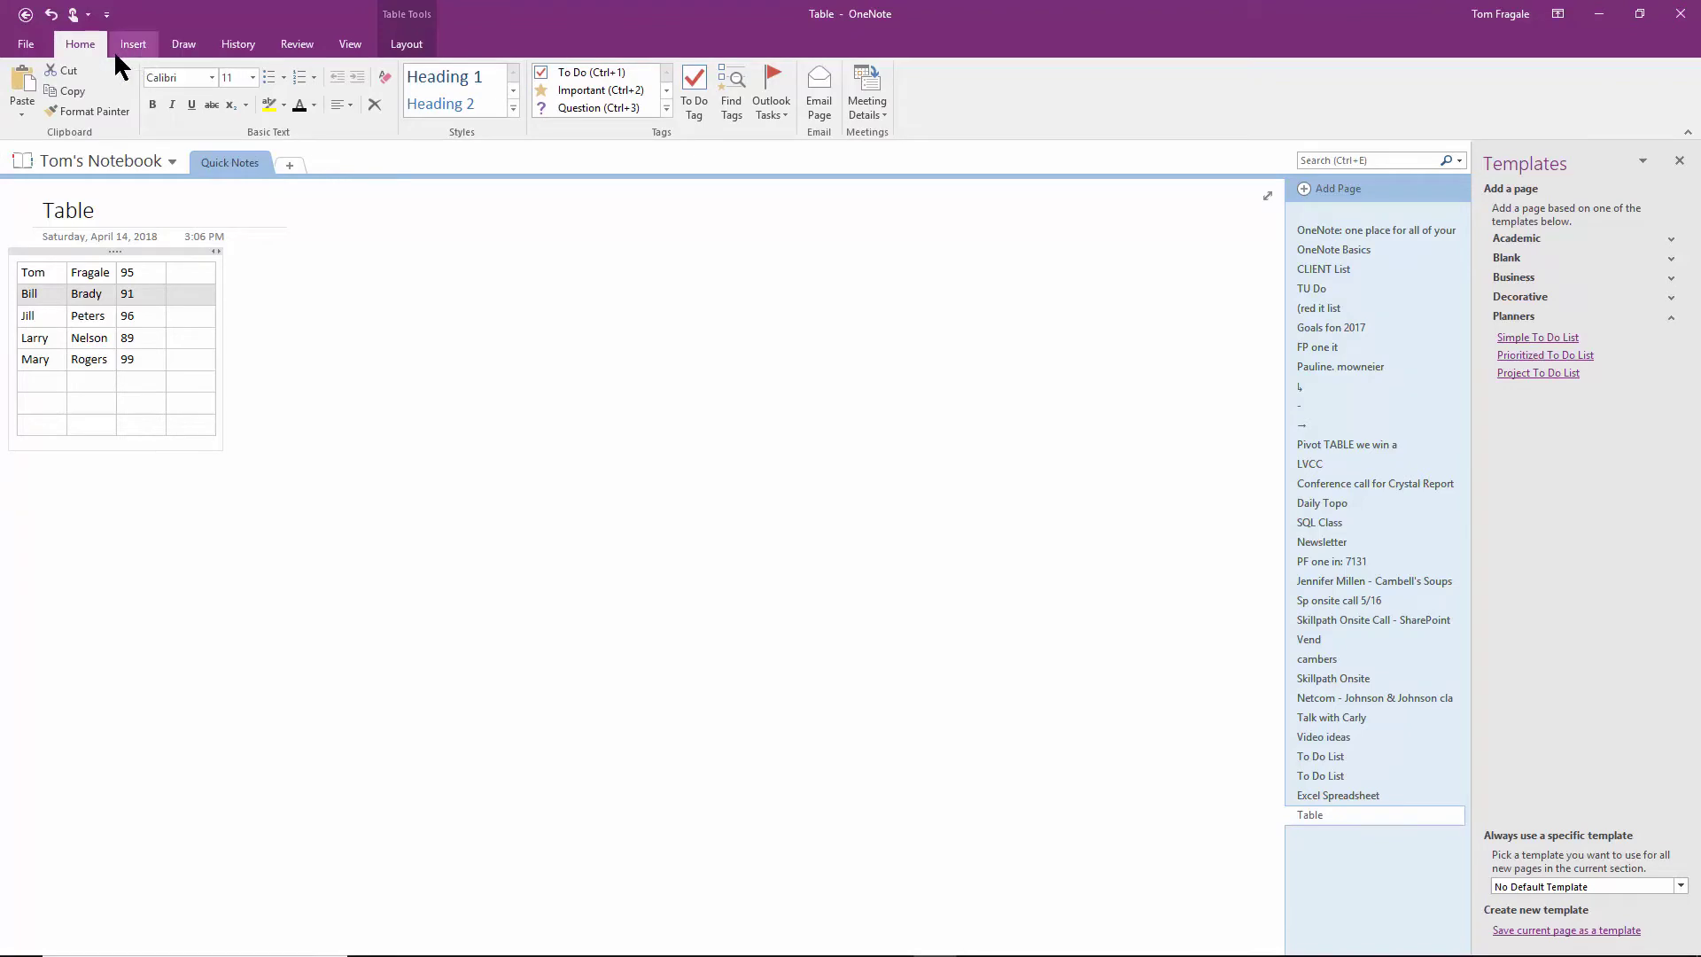
pyautogui.click(416, 44)
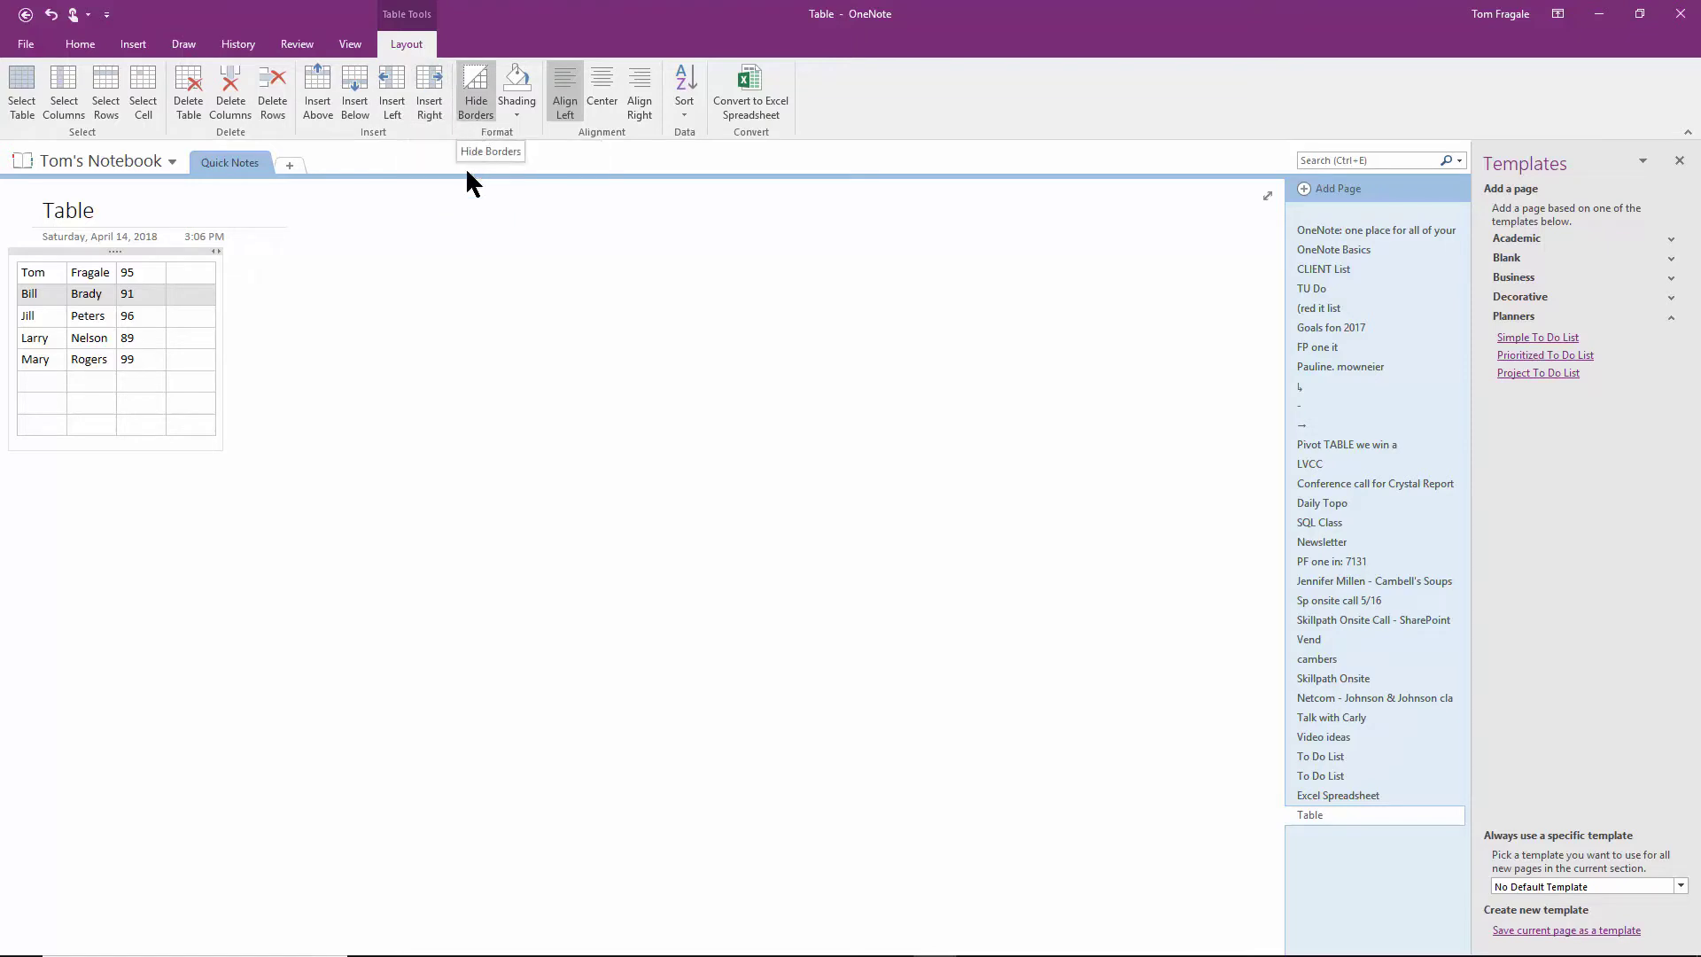
# Step: Shade the row scored 91 light blue
pyautogui.click(515, 117)
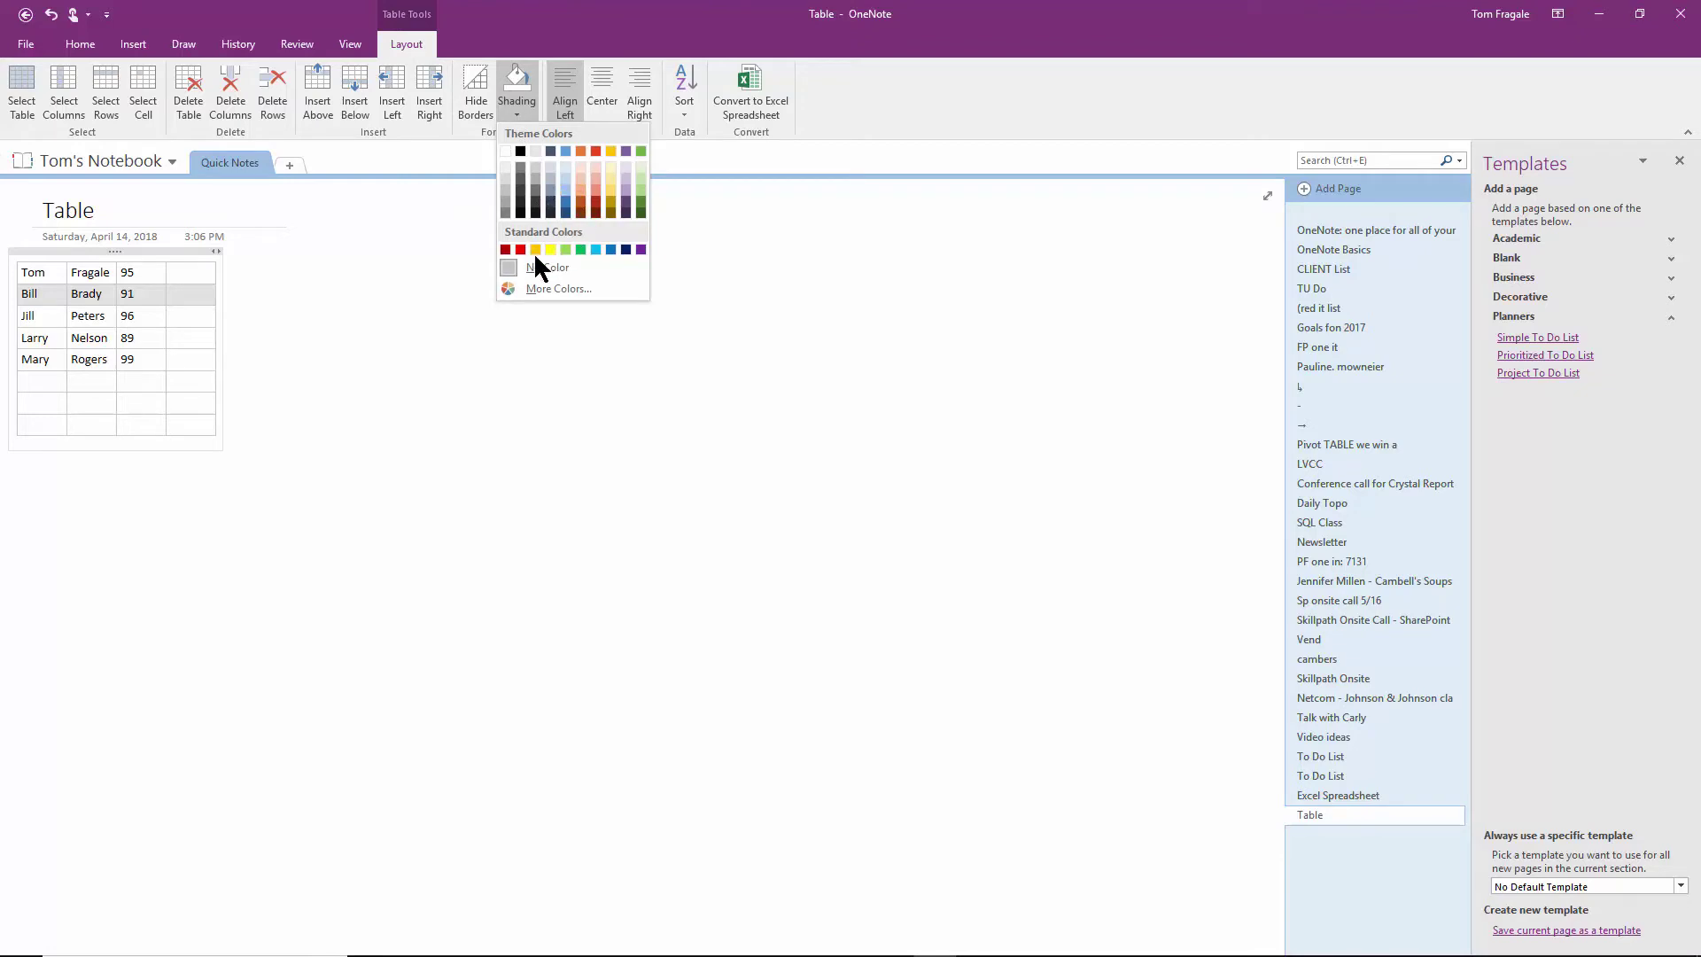
pyautogui.click(595, 250)
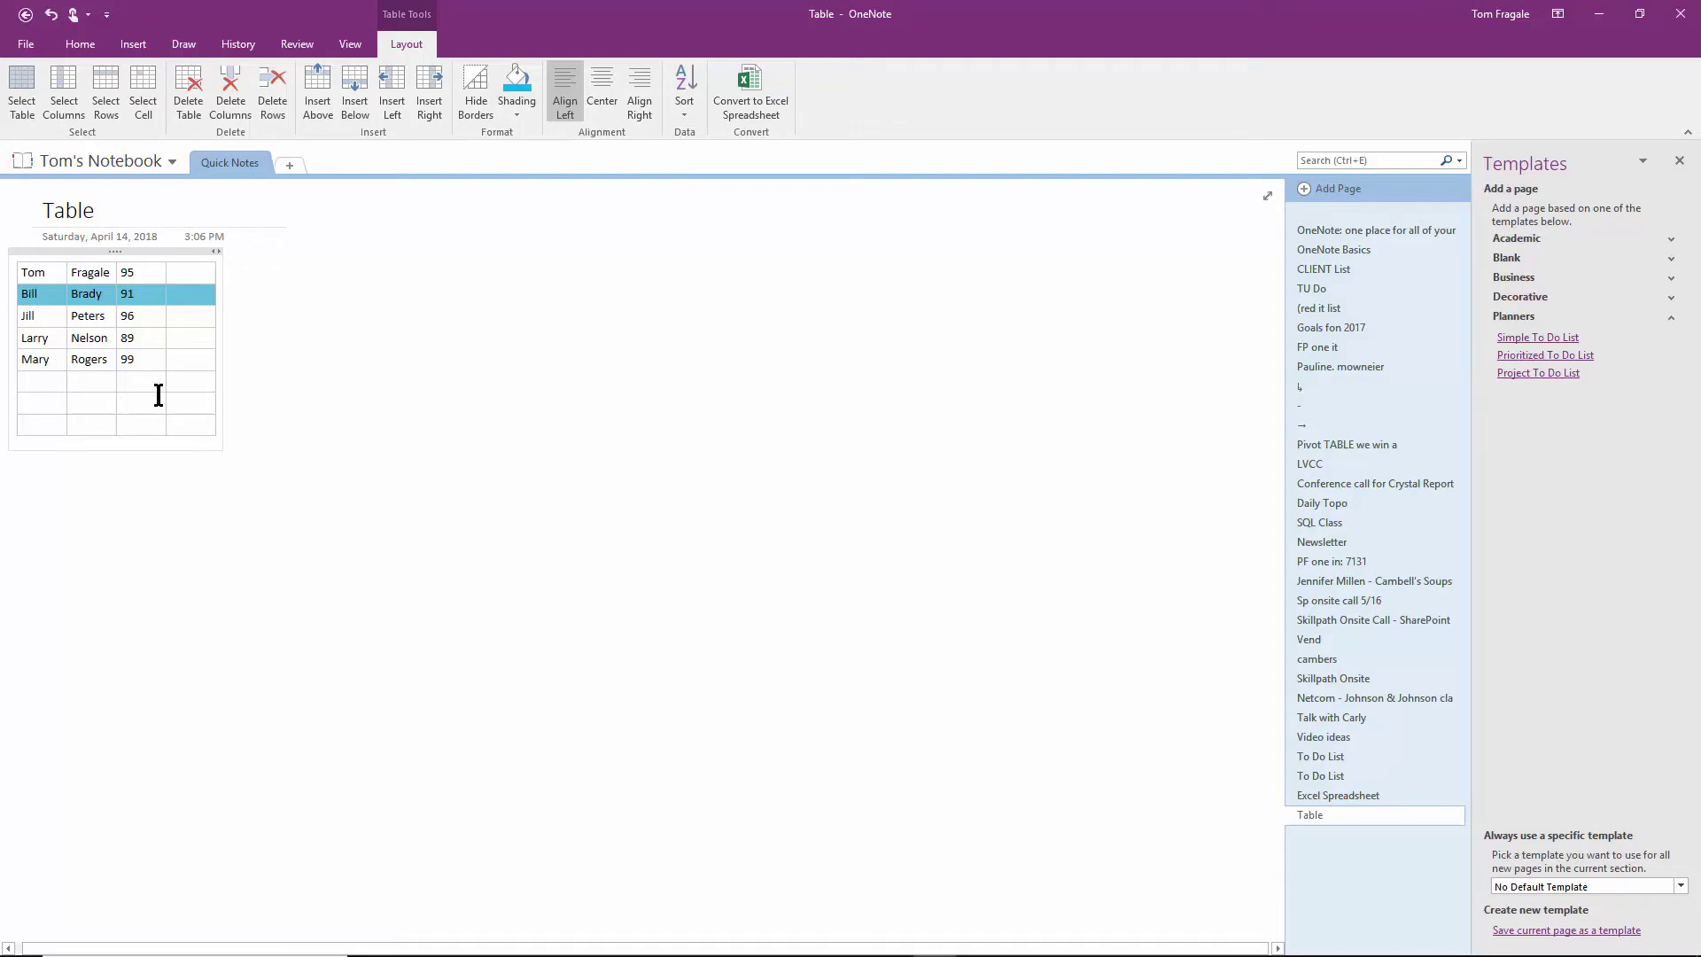
pyautogui.click(137, 273)
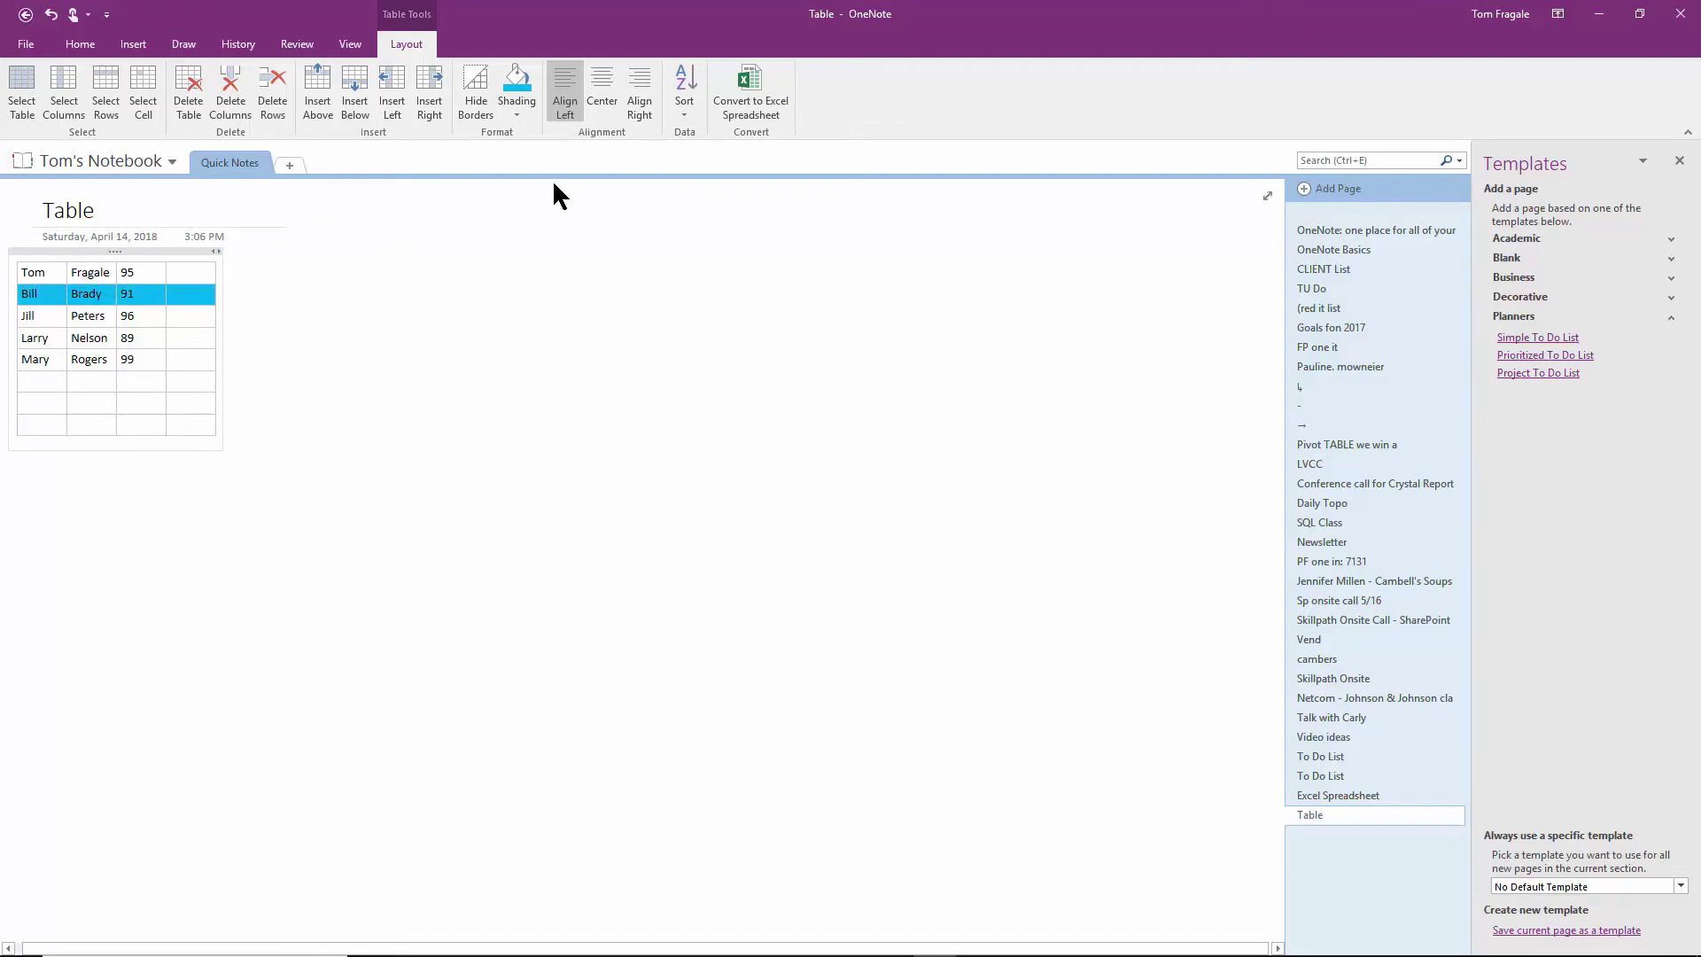
# Step: Sort the table rows in ascending order by the first column
pyautogui.click(685, 107)
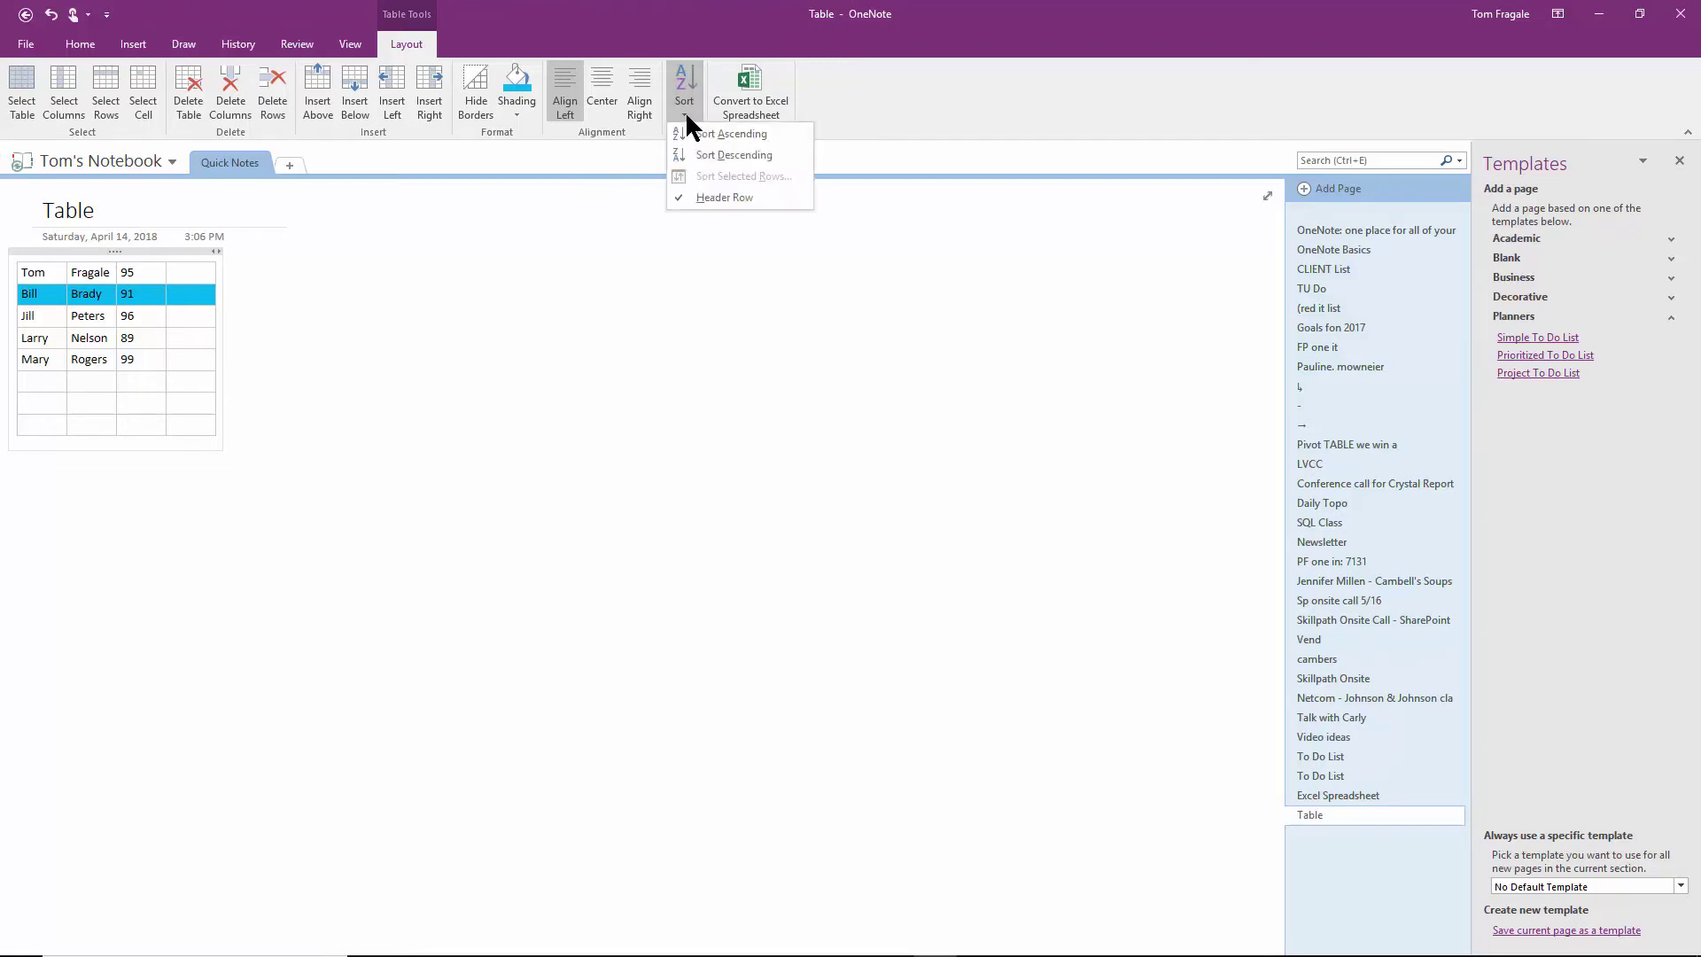
pyautogui.click(740, 138)
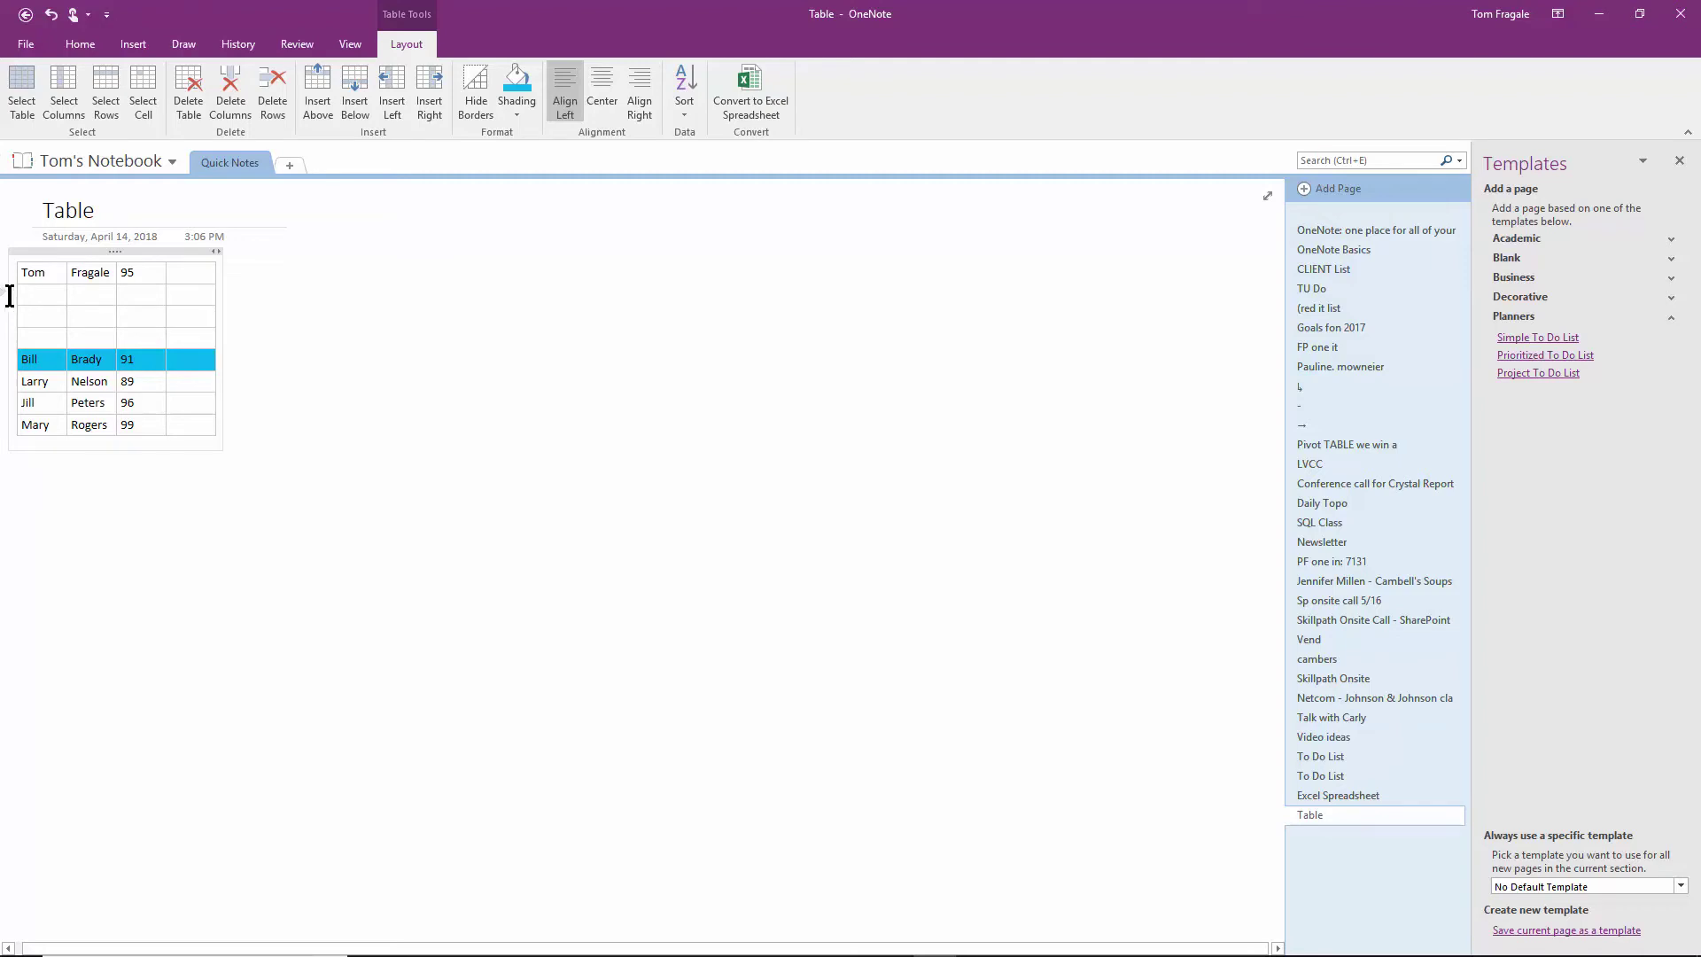
# Step: Select and delete the three blank rows from the table
pyautogui.moveTo(32, 296); pyautogui.dragTo(29, 344)
pyautogui.click(271, 88)
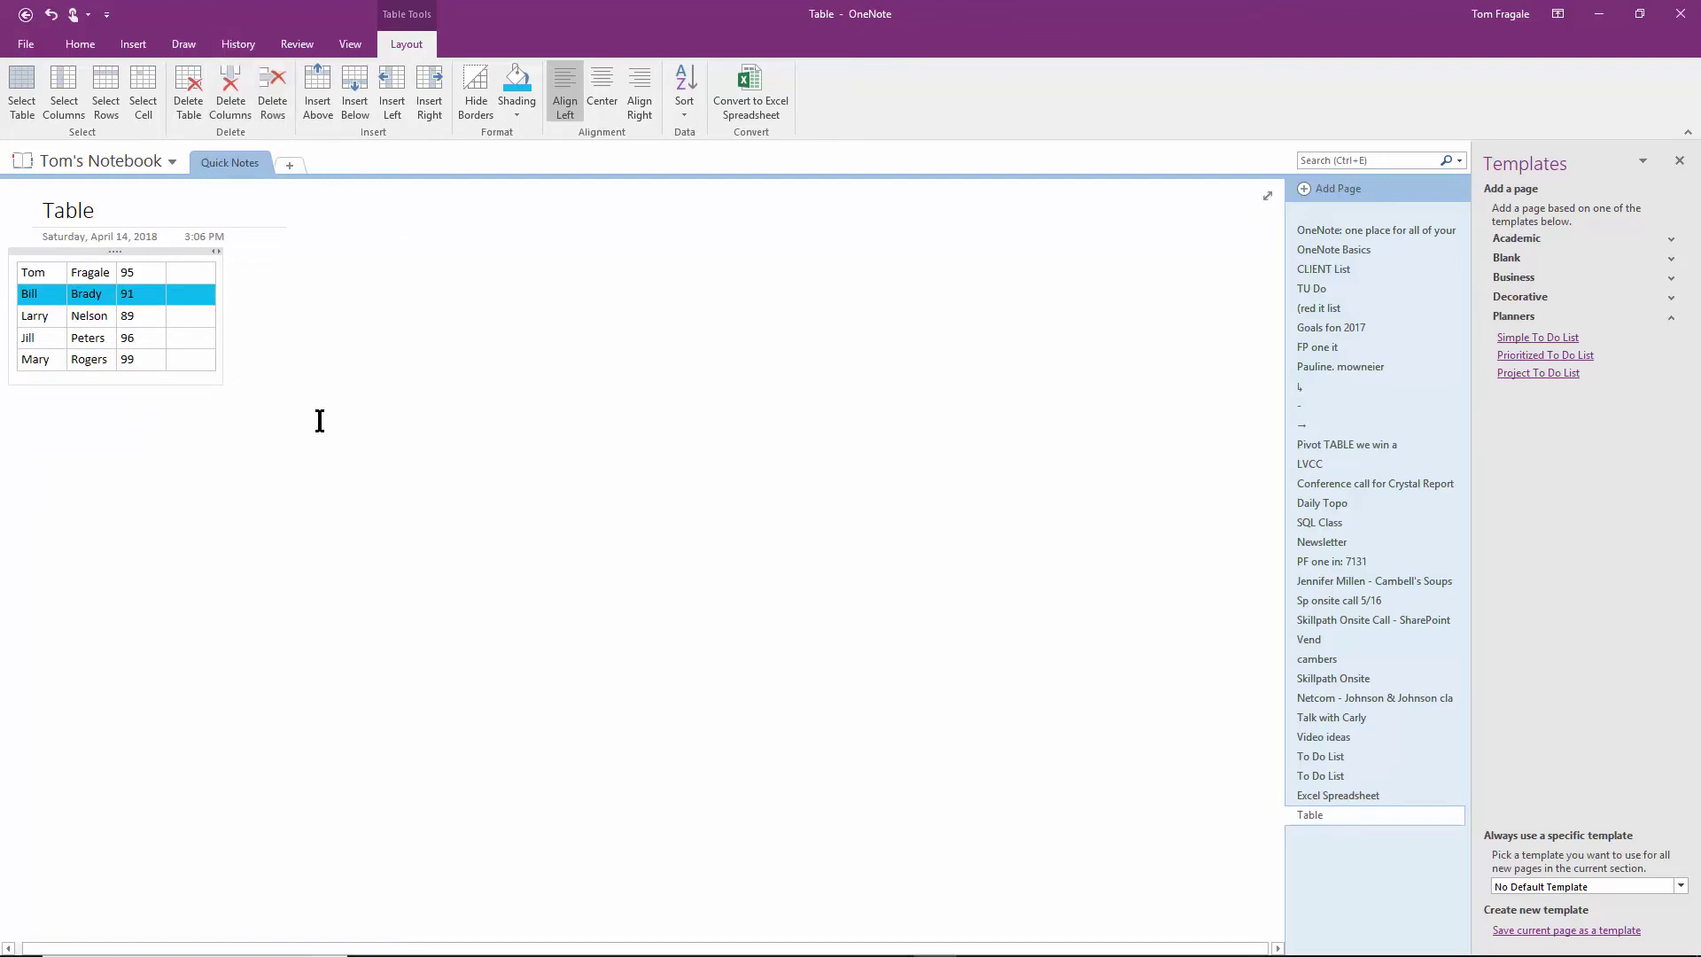
# Step: Turn off the Header Row option and sort all five rows ascending
pyautogui.click(685, 111)
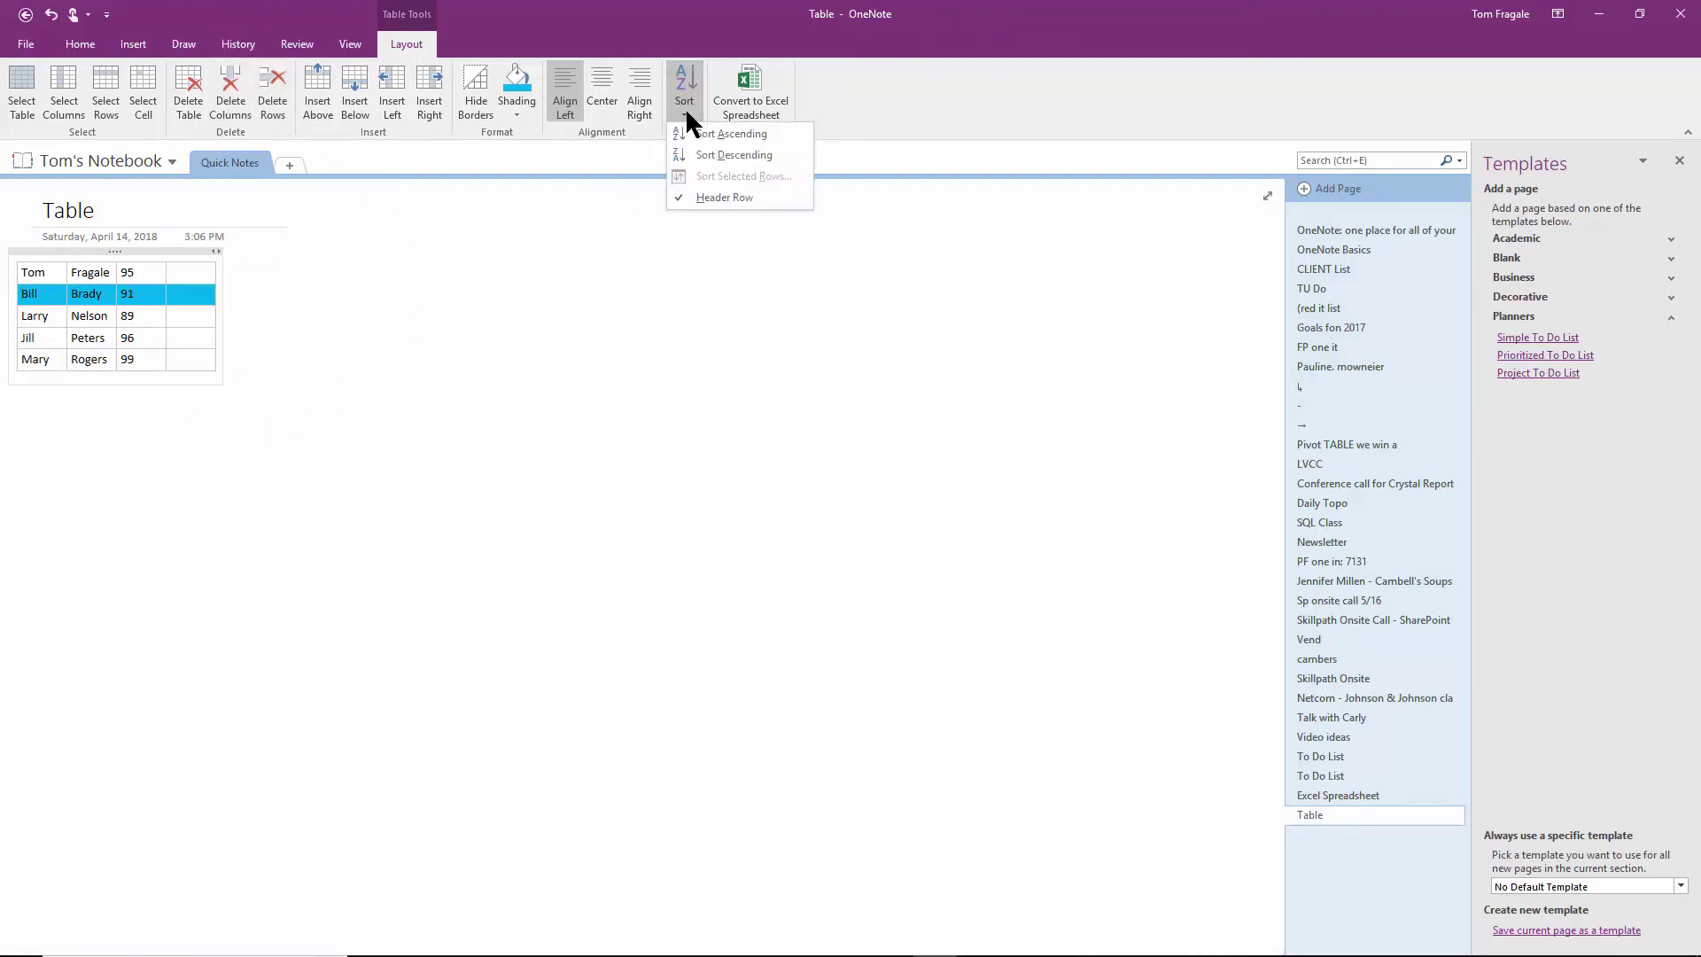
pyautogui.click(706, 199)
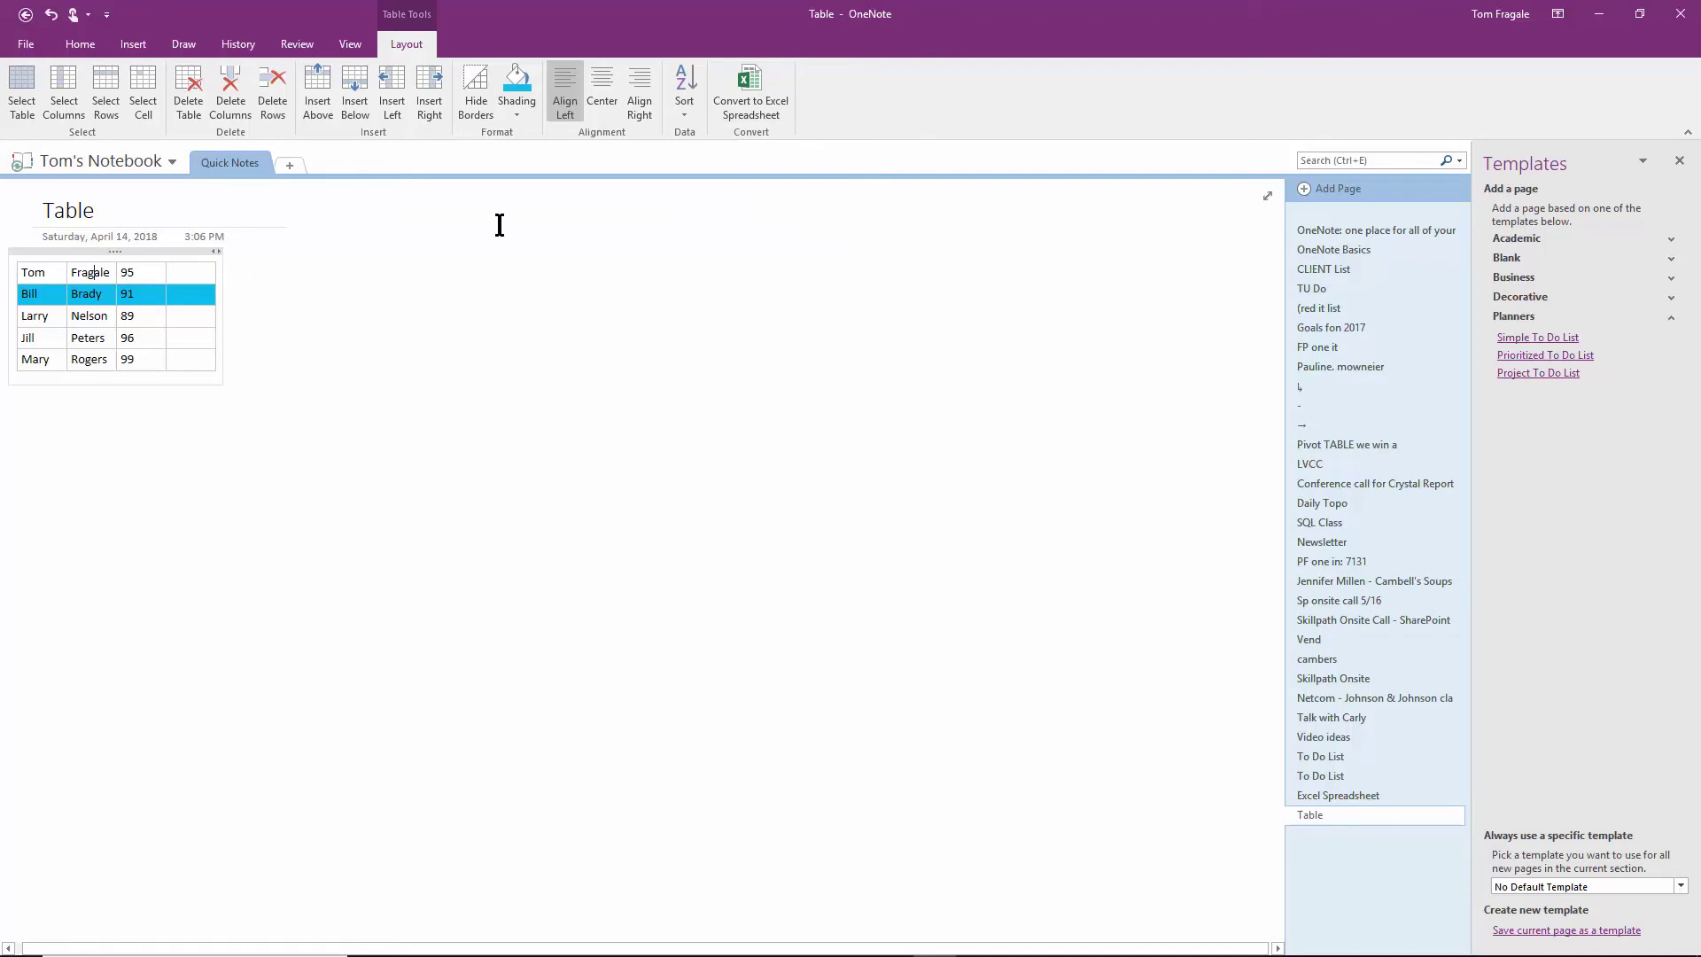
pyautogui.click(681, 113)
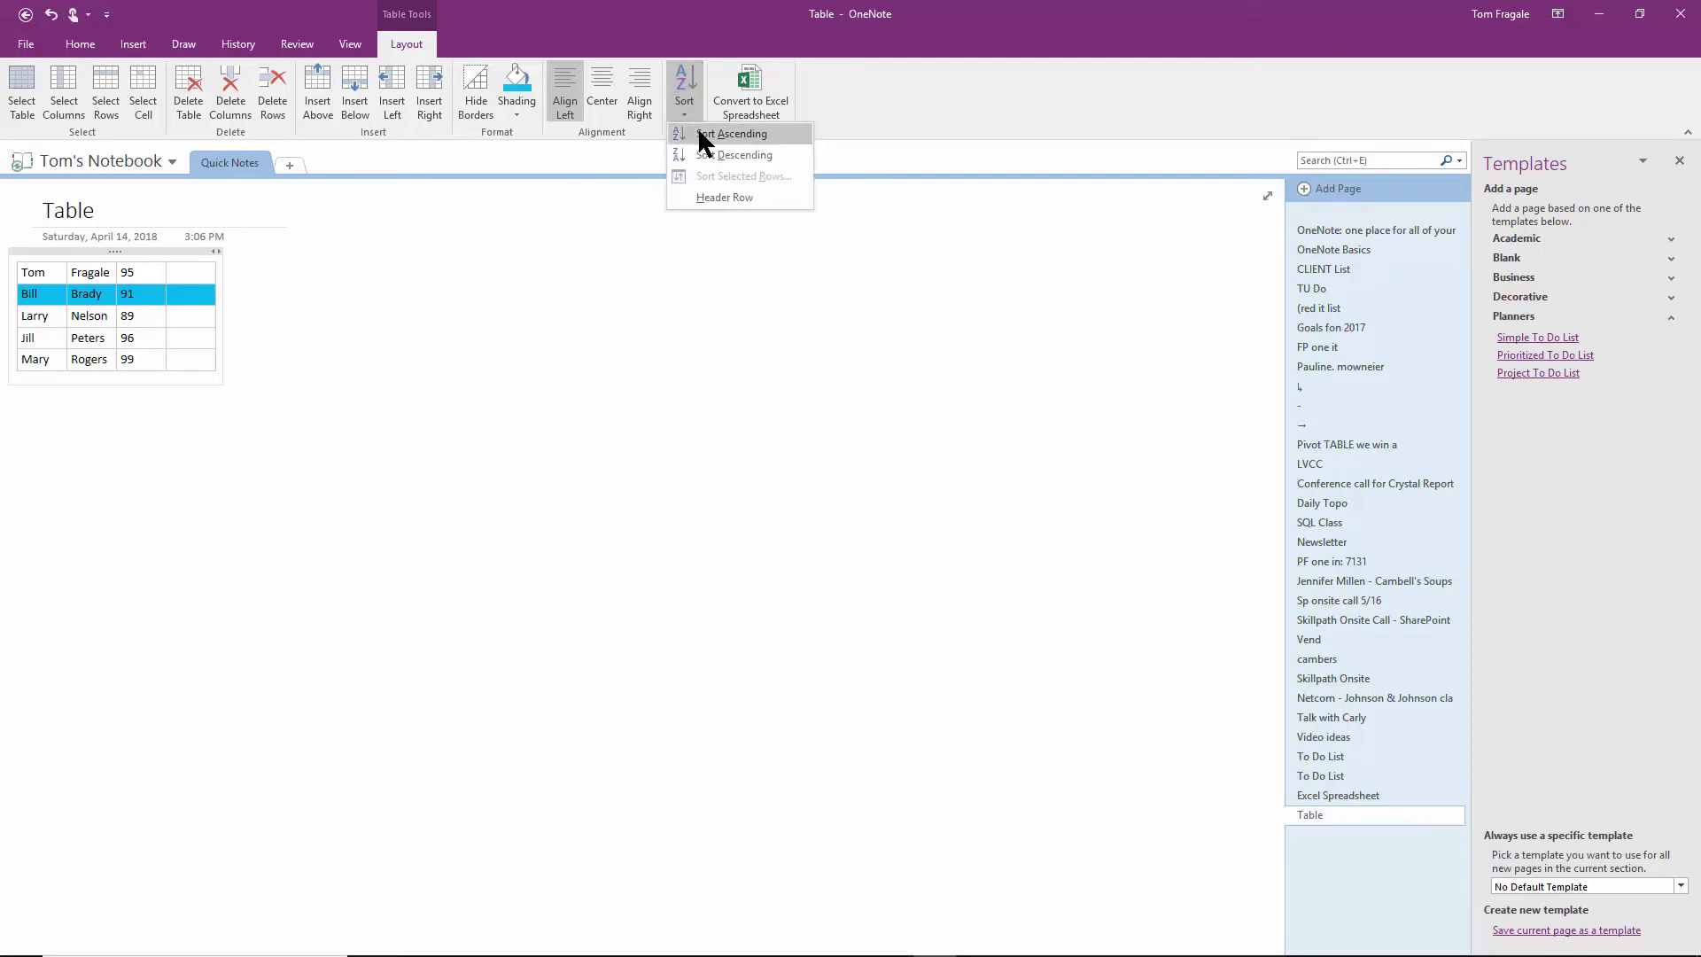
pyautogui.click(700, 136)
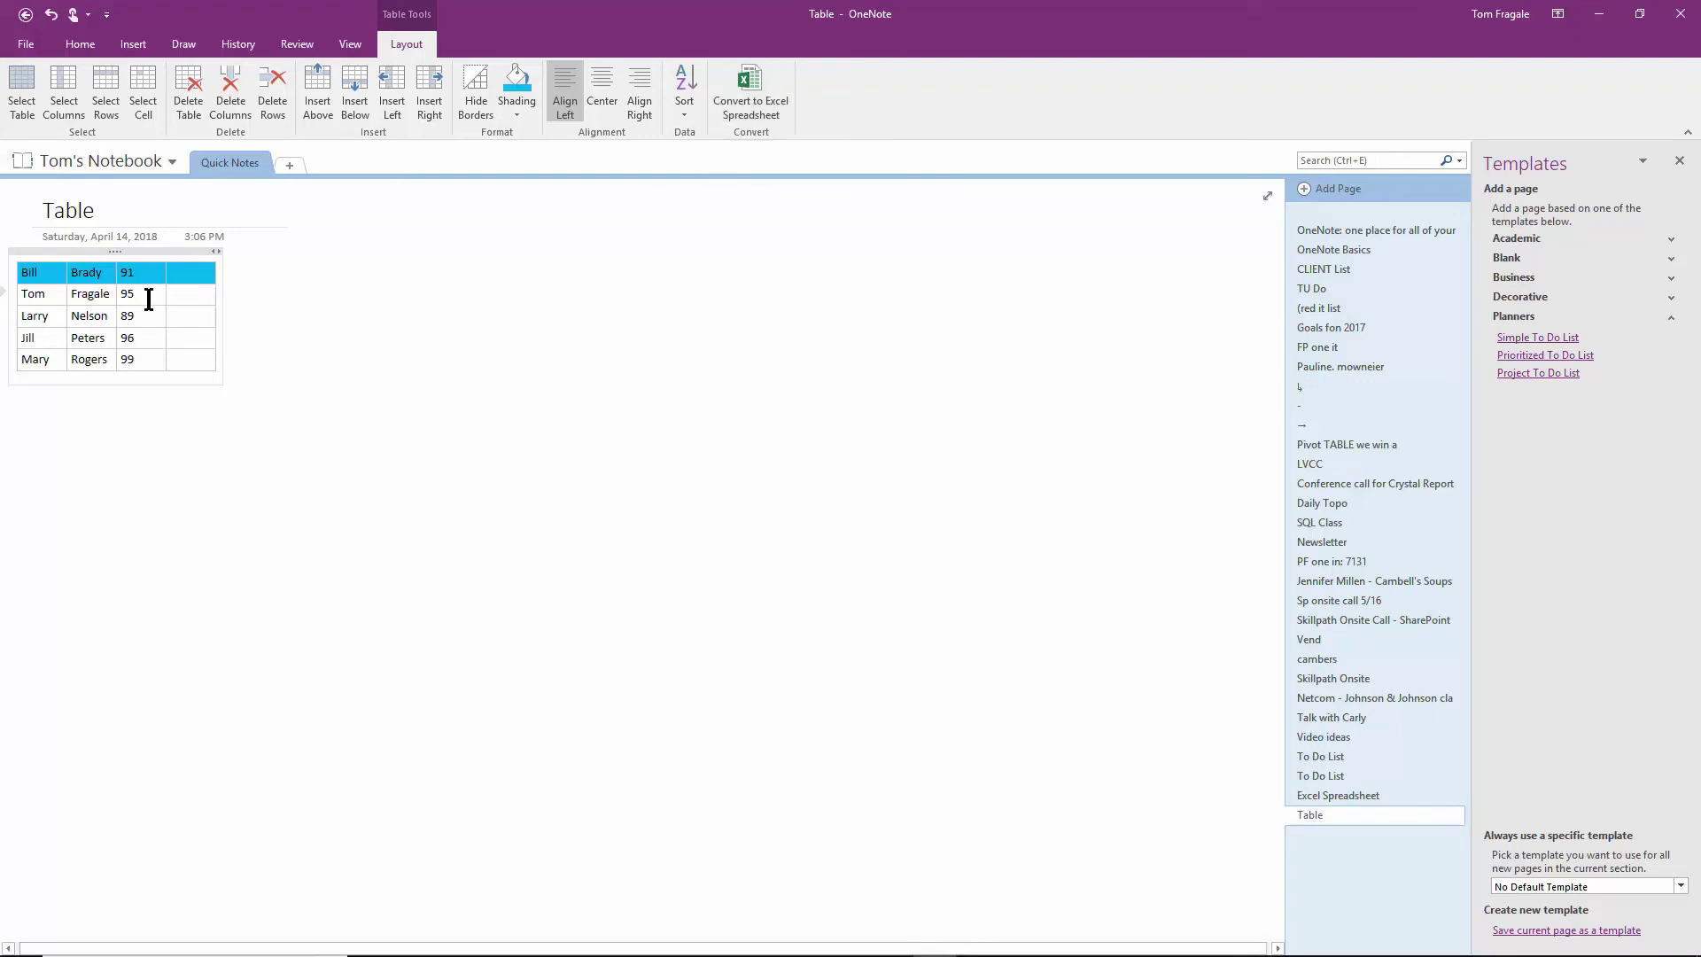
# Step: Select the whole table and convert it to an Excel spreadsheet
pyautogui.click(157, 400)
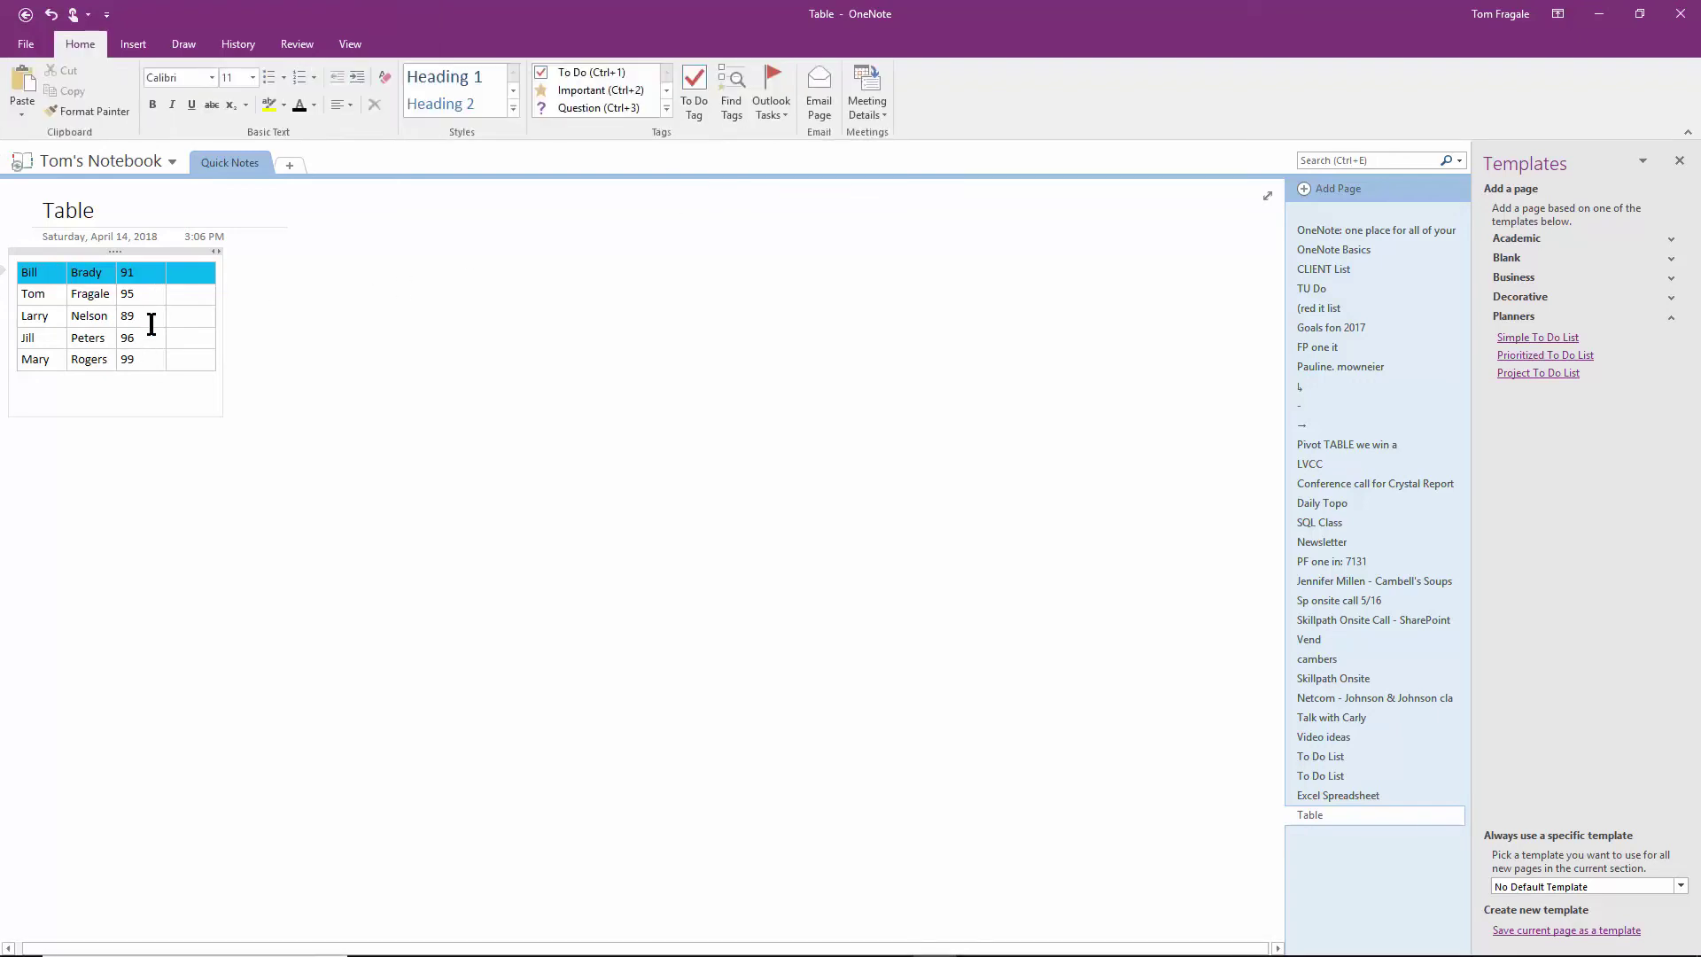
pyautogui.press('BackSpace')
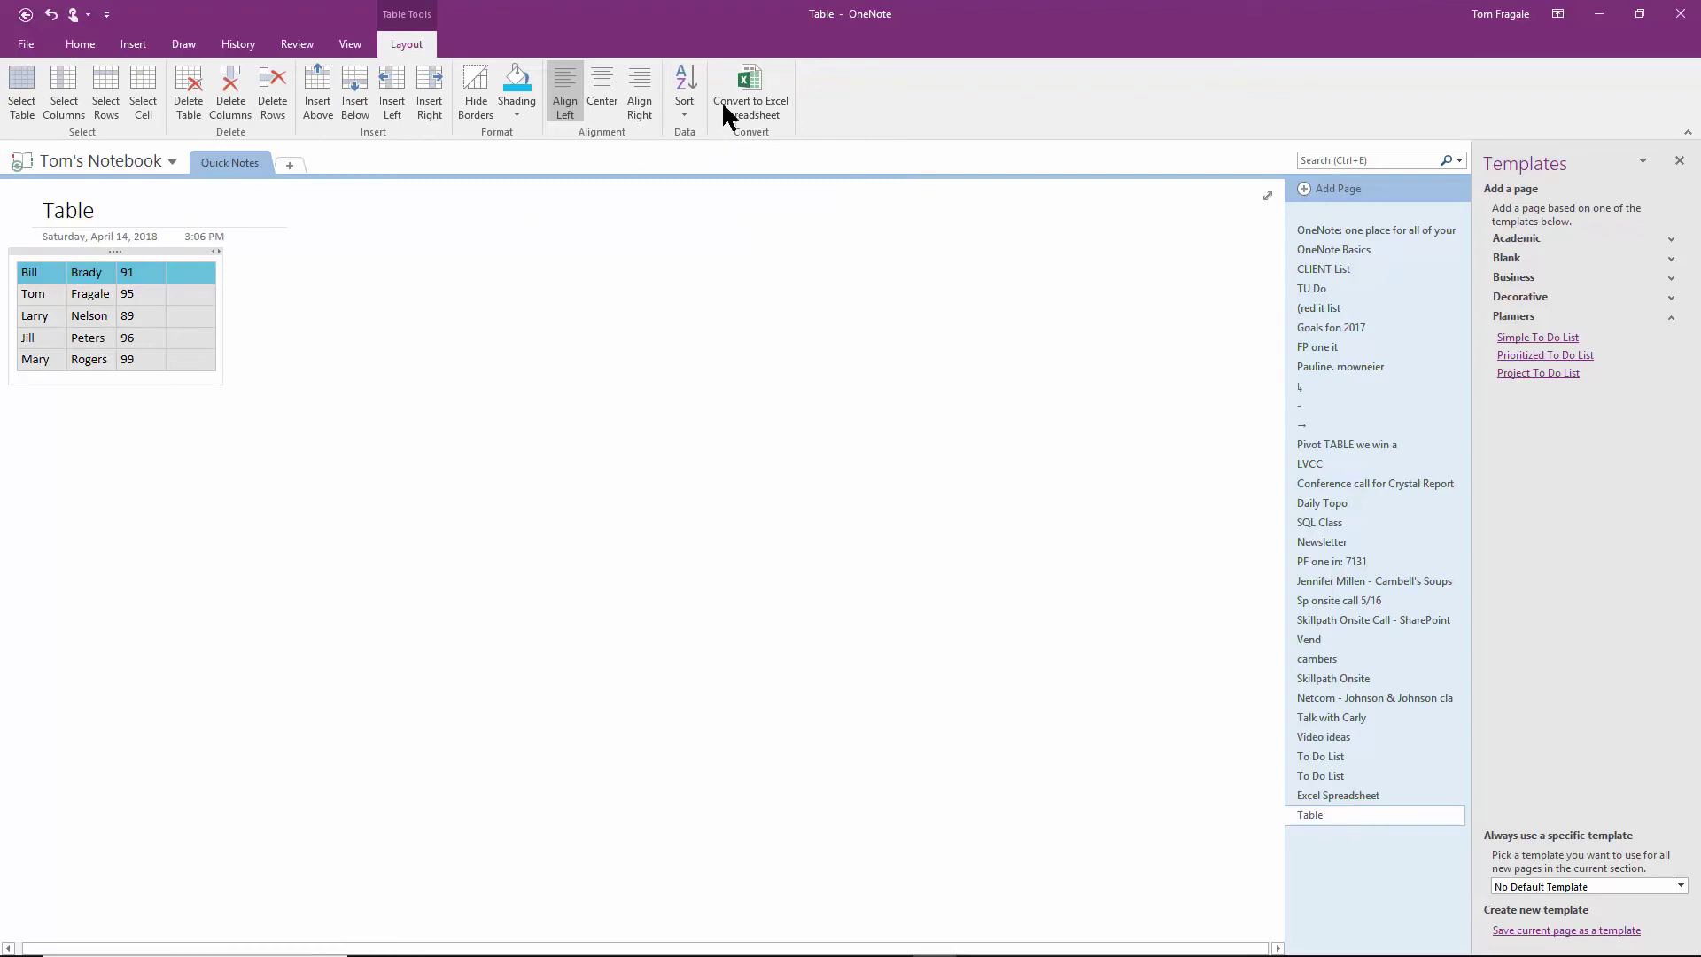
pyautogui.click(748, 83)
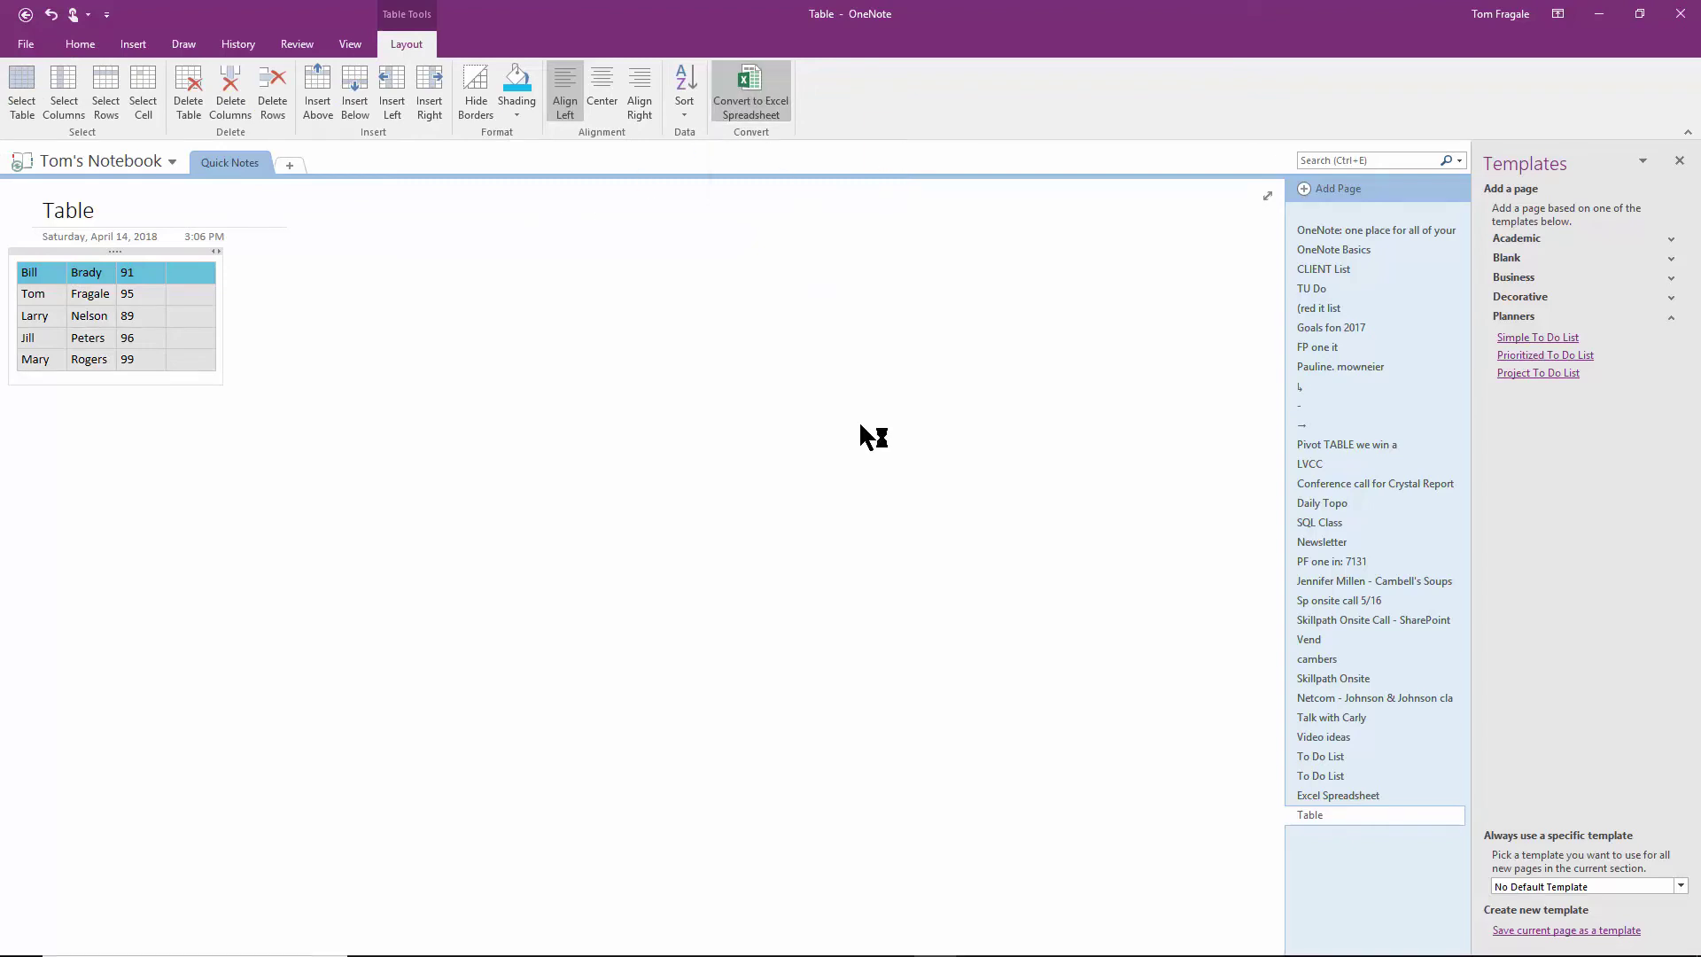